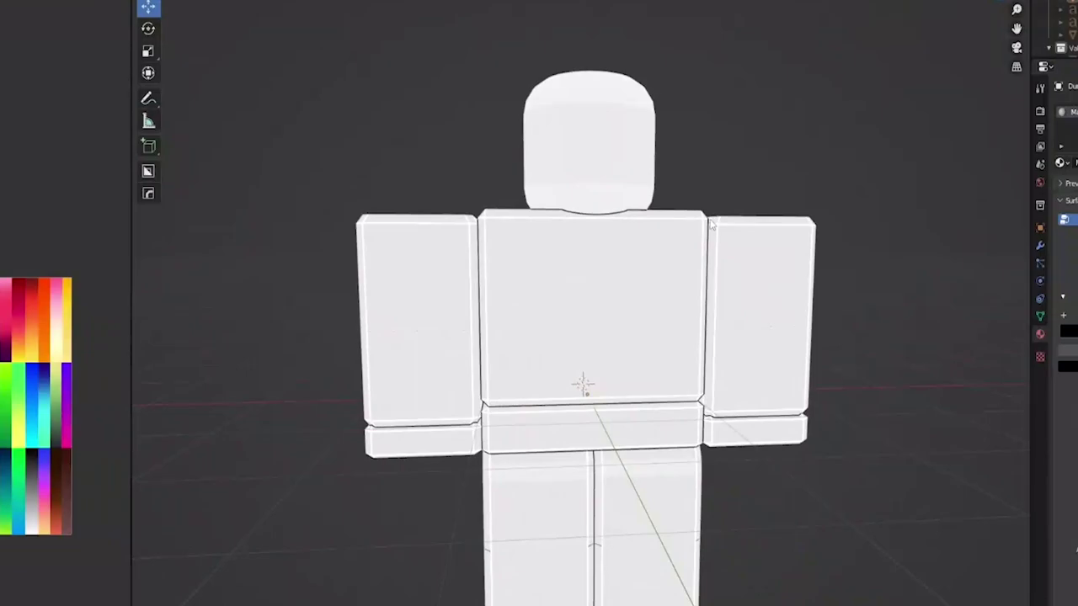
Step: Snip a screenshot of the blocky dummy's upper body, framed straight-on in orthographic view
scroll(794, 237, "up", 1)
scroll(794, 239, "down", 2)
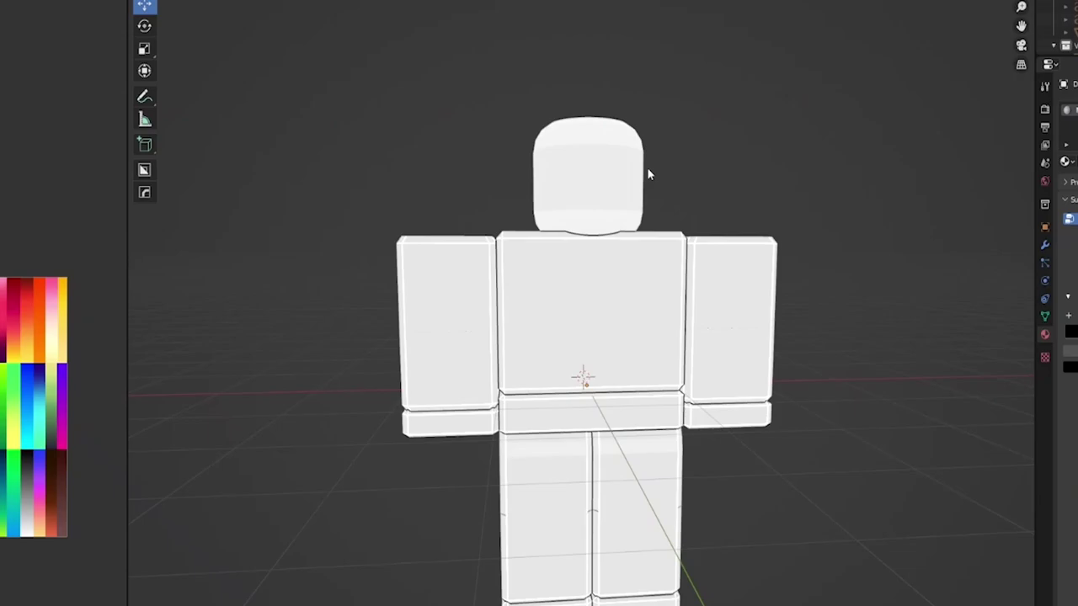
scroll(733, 176, "up", 1)
mouse_move(732, 176)
middle_mouse_down()
mouse_move(693, 161)
mouse_move(590, 157)
mouse_move(731, 172)
middle_mouse_up()
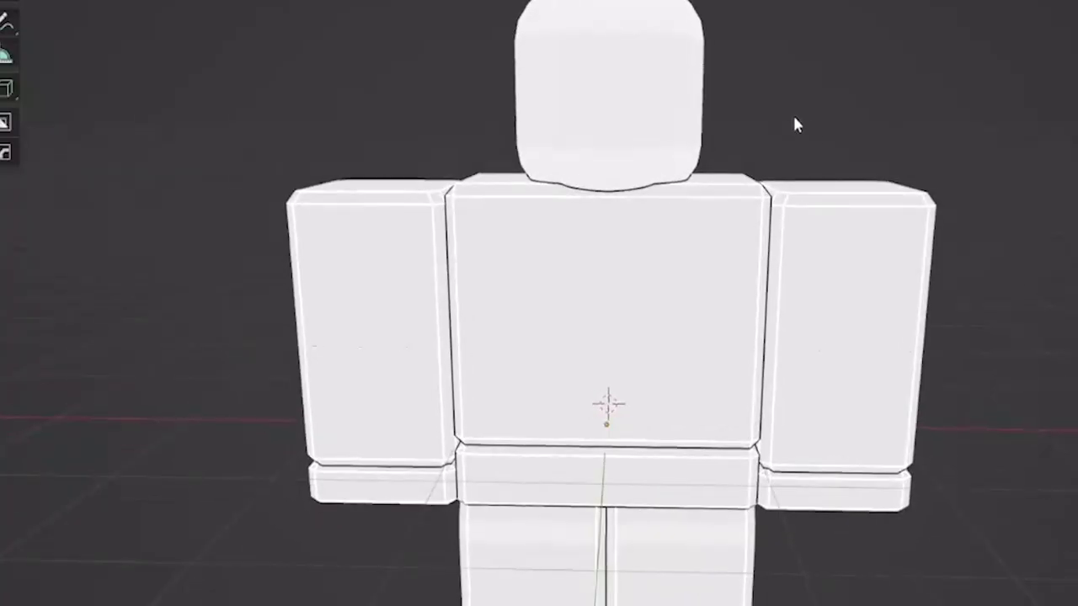
key("KP_3")
key("KP_1")
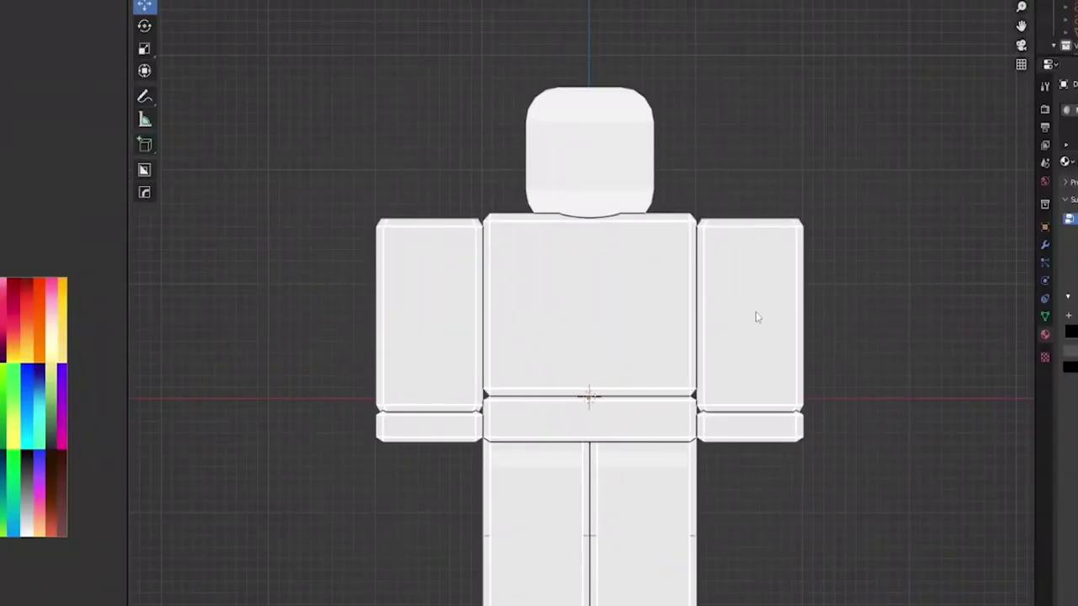
key("super+shift+s")
left_click_drag(288, 2, 904, 537)
scroll(444, 177, "right", 3)
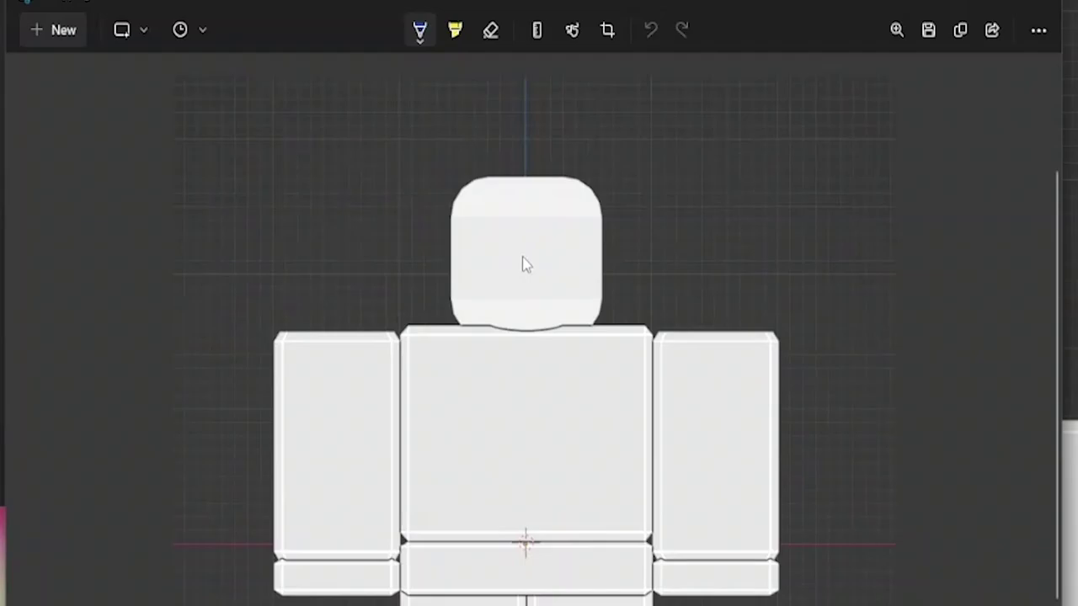
Step: Sketch a rough idea with blue freehand pen strokes on and above the dummy's head in the Snipping Tool screenshot
left_click_drag(443, 157, 427, 152)
left_click_drag(472, 277, 426, 218)
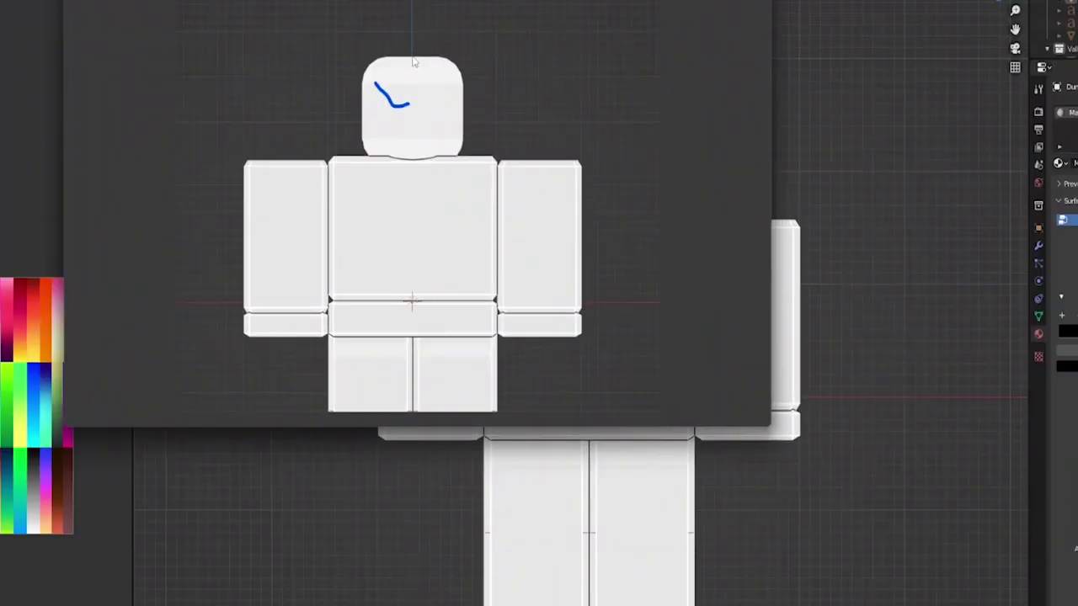
left_click_drag(442, 25, 442, 63)
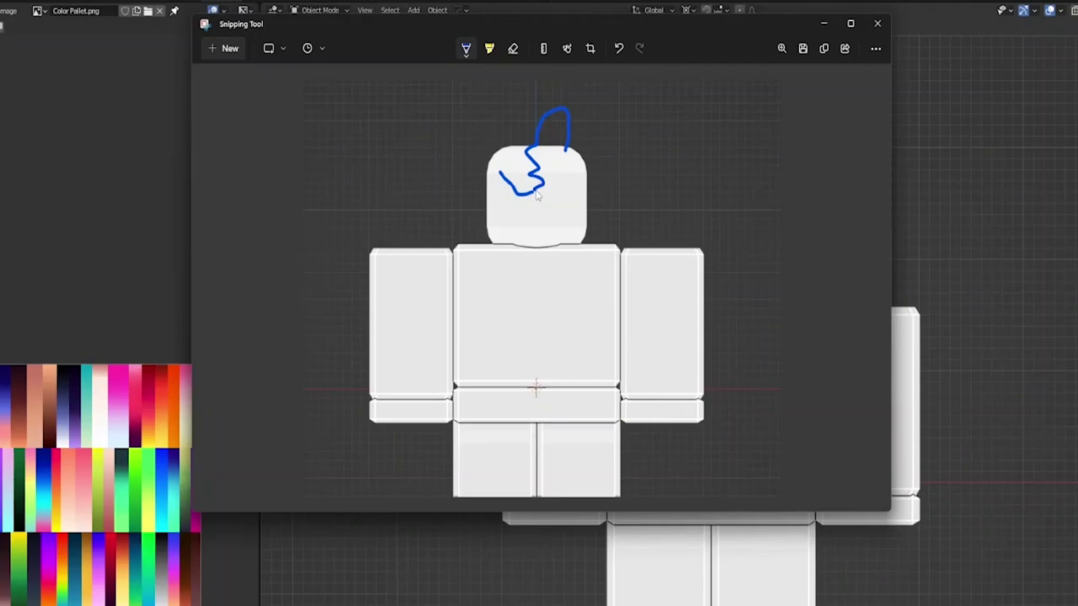
left_click_drag(537, 223, 539, 251)
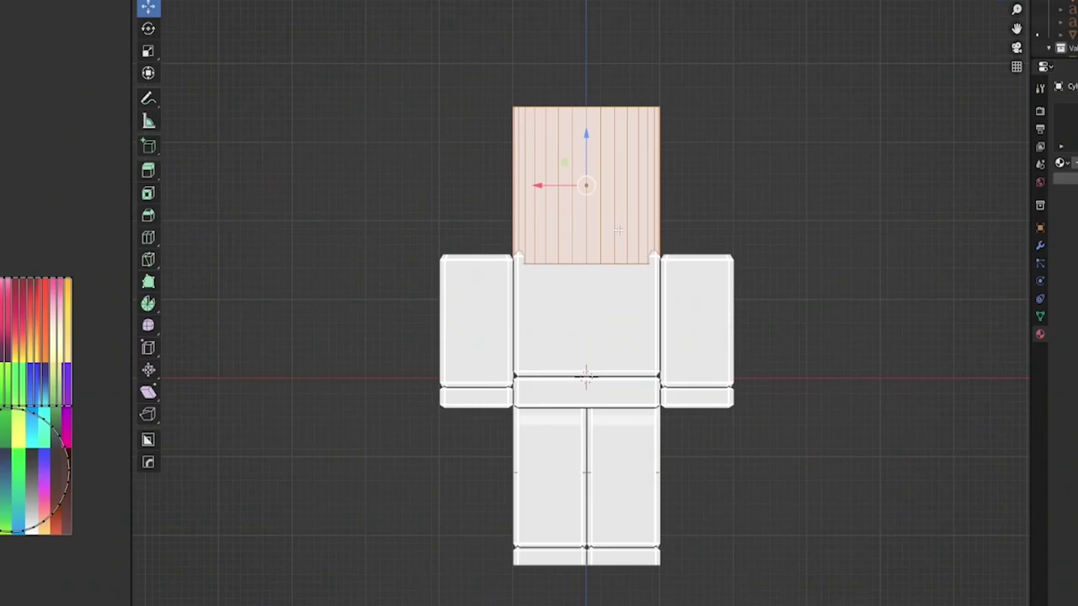
Step: Add horizontal loop cuts to the cylinder and round it by scaling its middle loop about 1.74 with smooth proportional editing
scroll(619, 230, "up", 3)
scroll(619, 139, "down", 1)
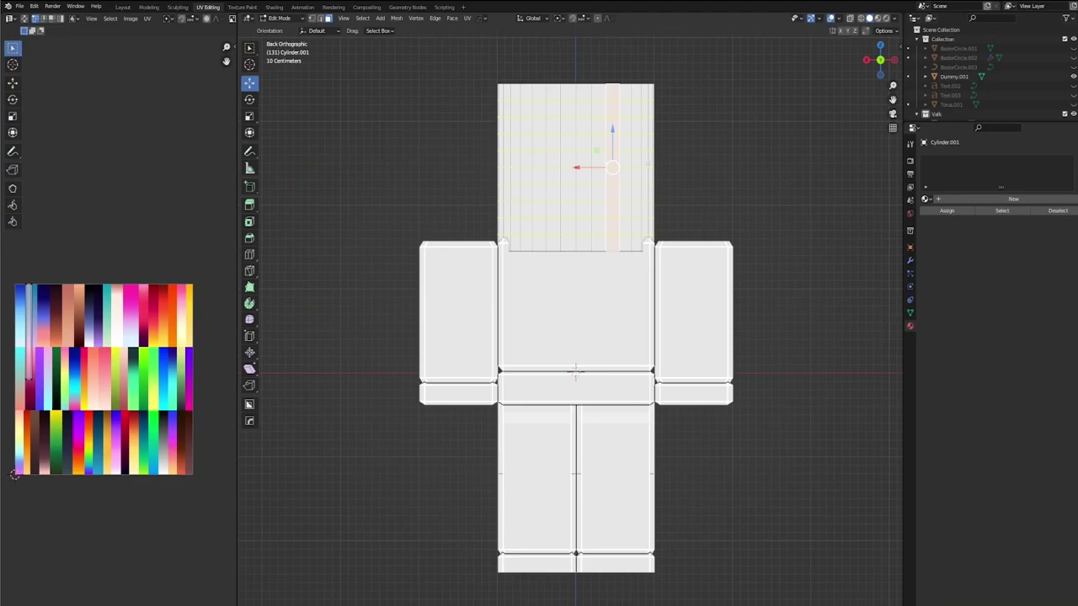
left_click(575, 372)
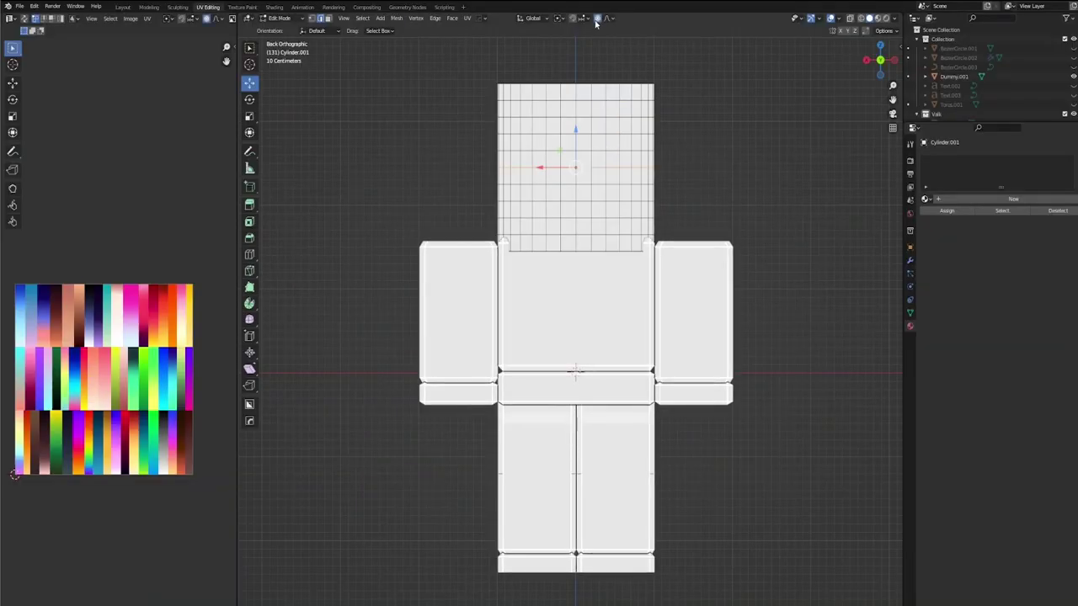
key("c")
scroll(603, 161, "down", 3)
key("Escape")
key("s")
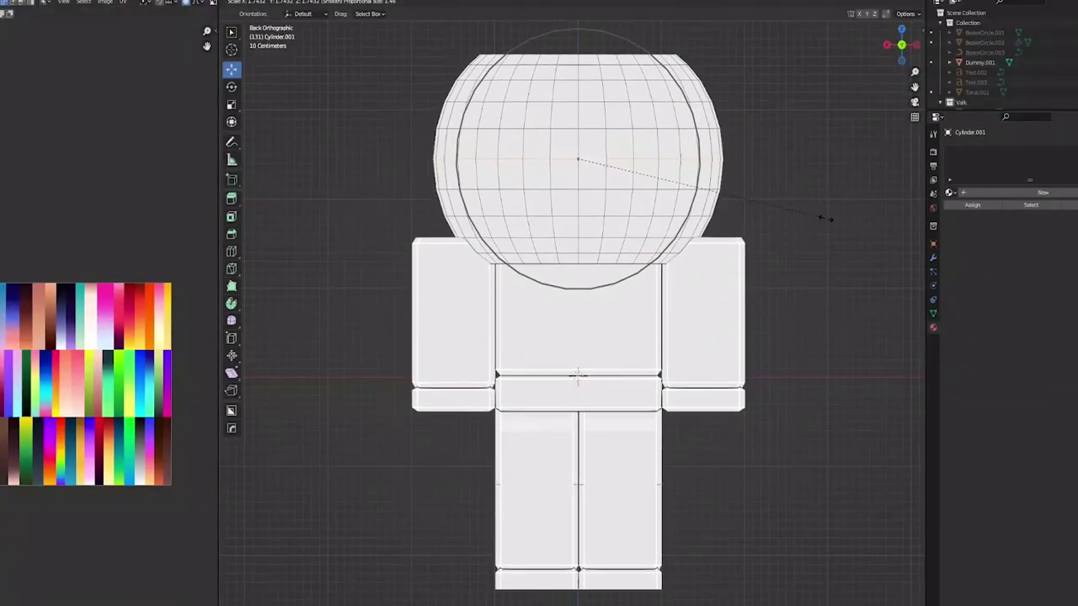
left_click(824, 216)
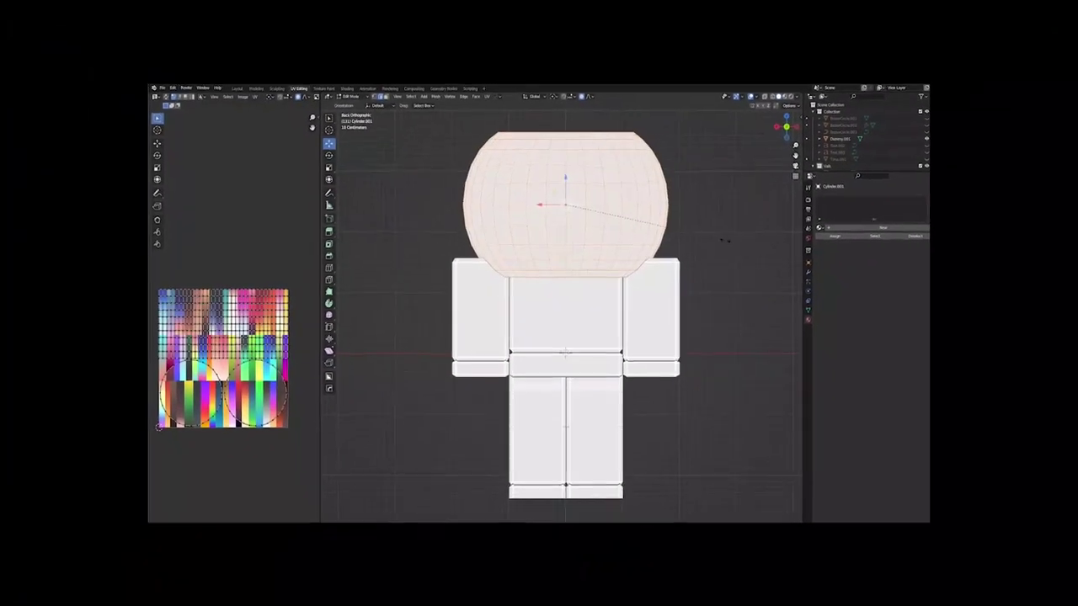
Step: Scale the whole rounded mesh to about 0.49 and lower it about 0.3 m over the dummy's head
key("s")
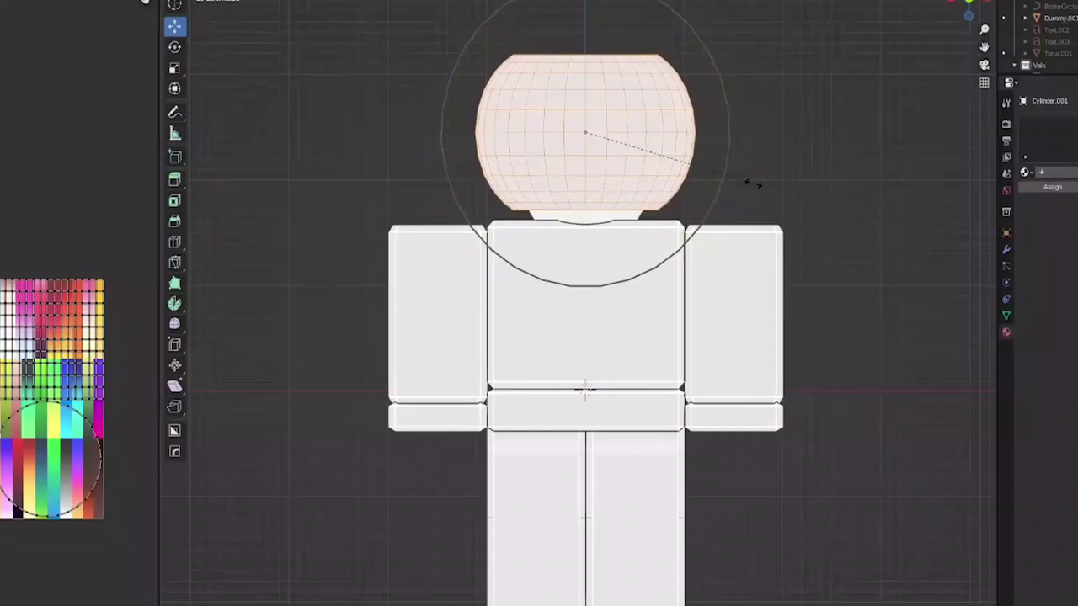
left_click(641, 237)
left_click_drag(563, 186, 562, 205)
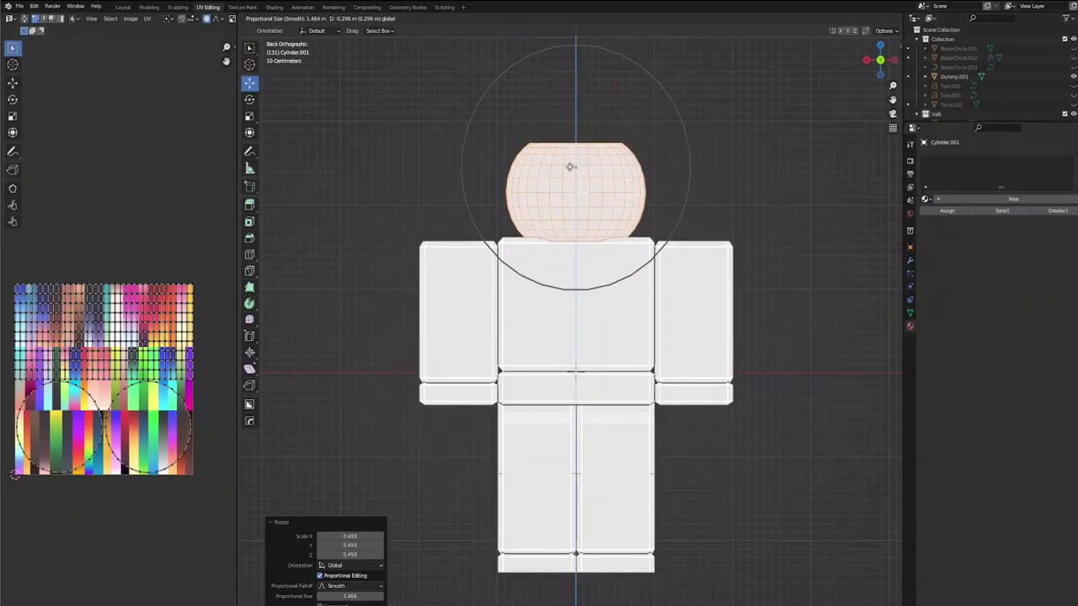
left_click(570, 166)
middle_click_drag(570, 166, 607, 365)
middle_click_drag(610, 224, 615, 196)
key("Tab")
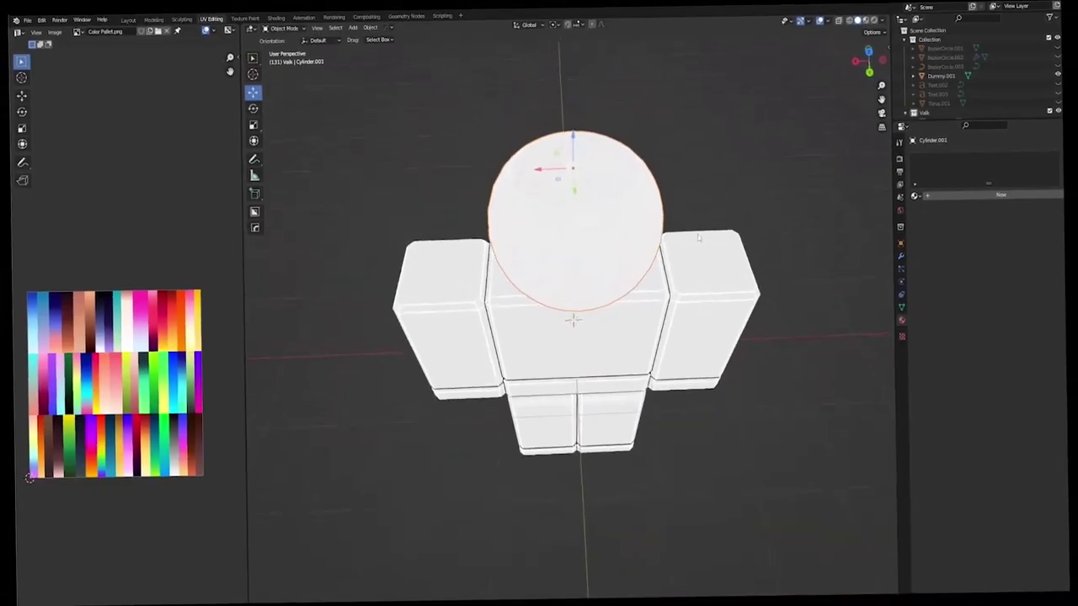
Step: Inset the rounded mesh's top face slightly and adjust the inner face's height along Z
middle_click_drag(698, 241, 670, 229)
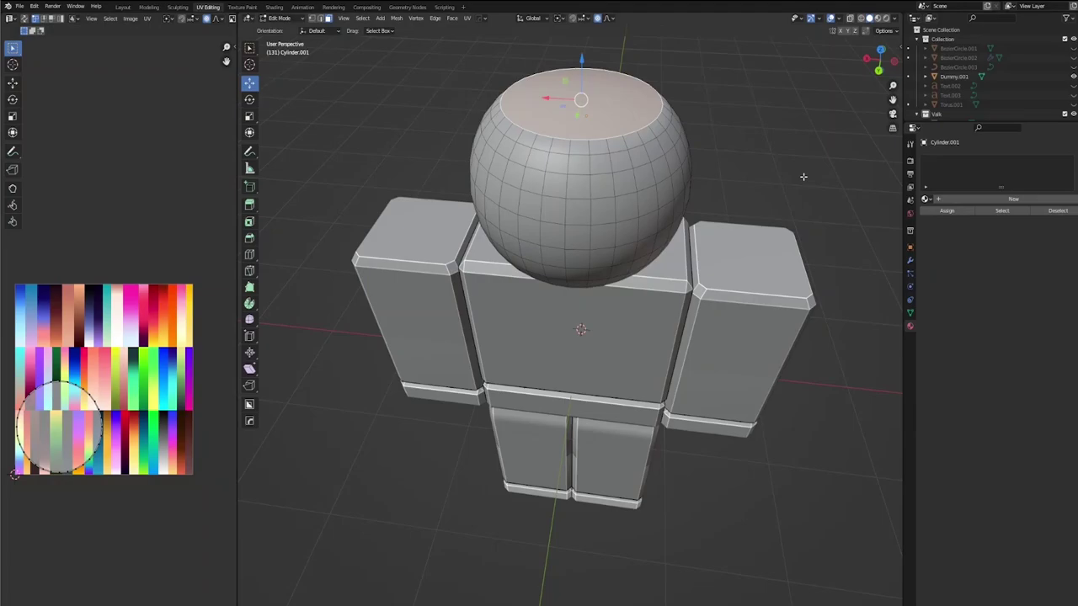
key("i")
left_click(700, 152)
key("g")
key("z")
left_click(702, 148)
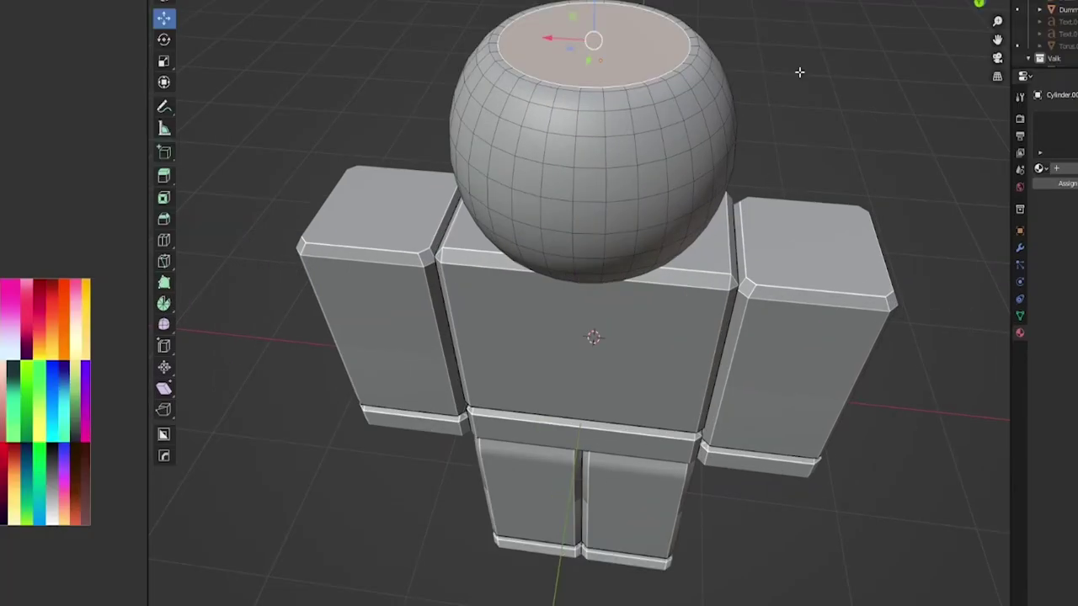
Step: Extrude the top face about 0.016 m and inset a ring inside it
key("e")
left_click(794, 68)
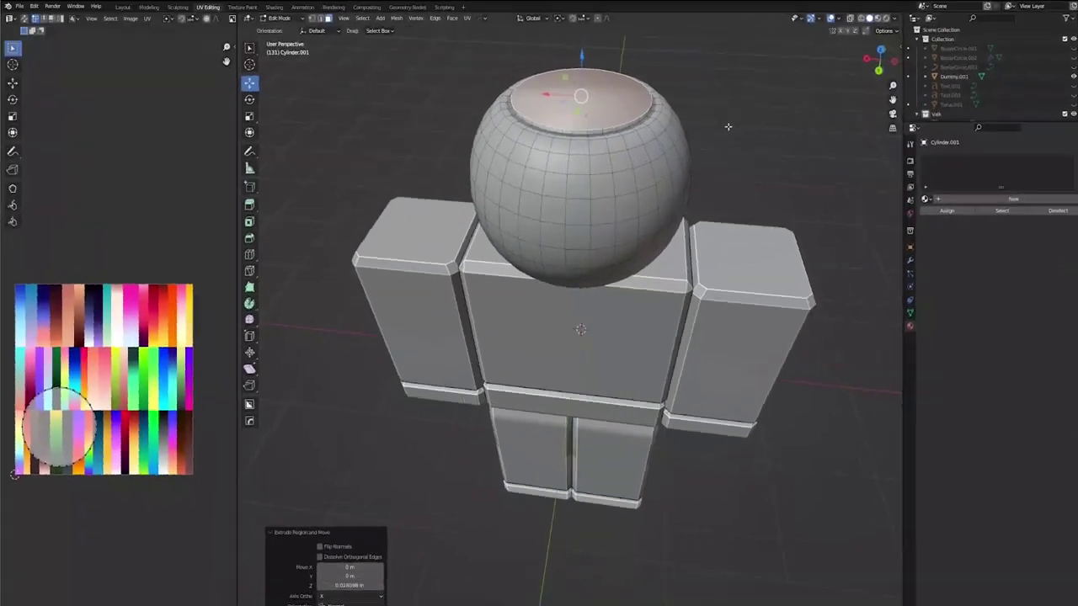
key("i")
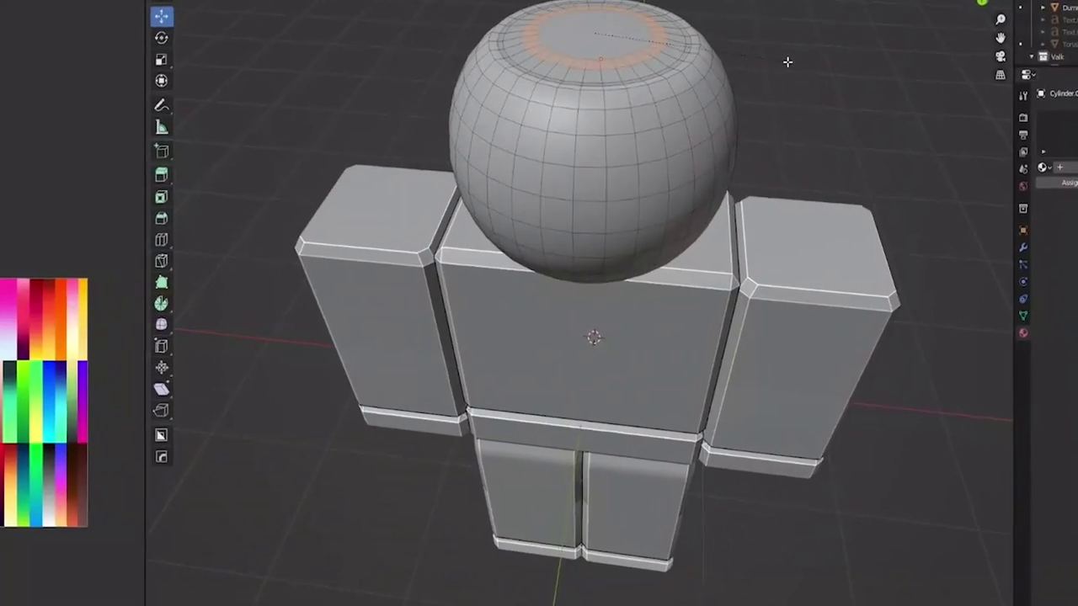
left_click(788, 62)
Step: Extrude a narrow stem upward from the shrunken centre top face and flare its end by scaling about 1.42
middle_click_drag(715, 76, 766, 77)
left_click(600, 39)
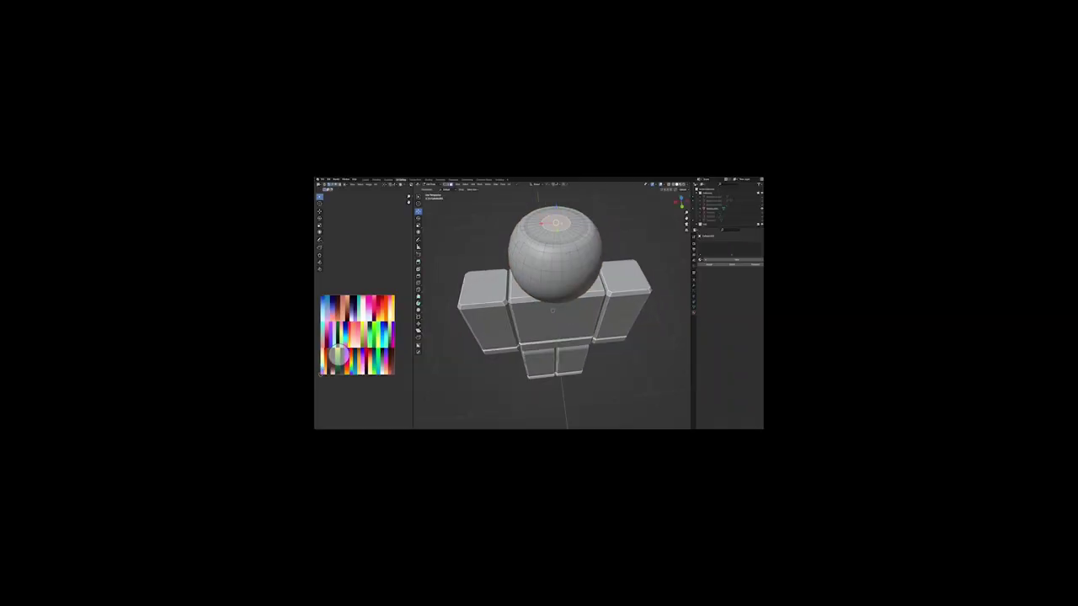
key("s")
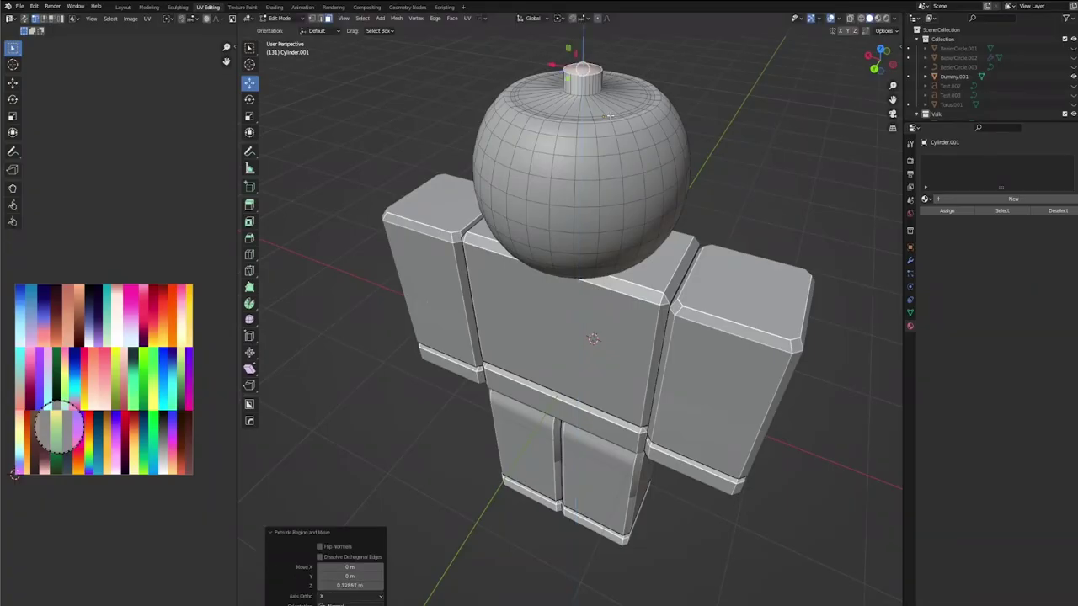
key("e")
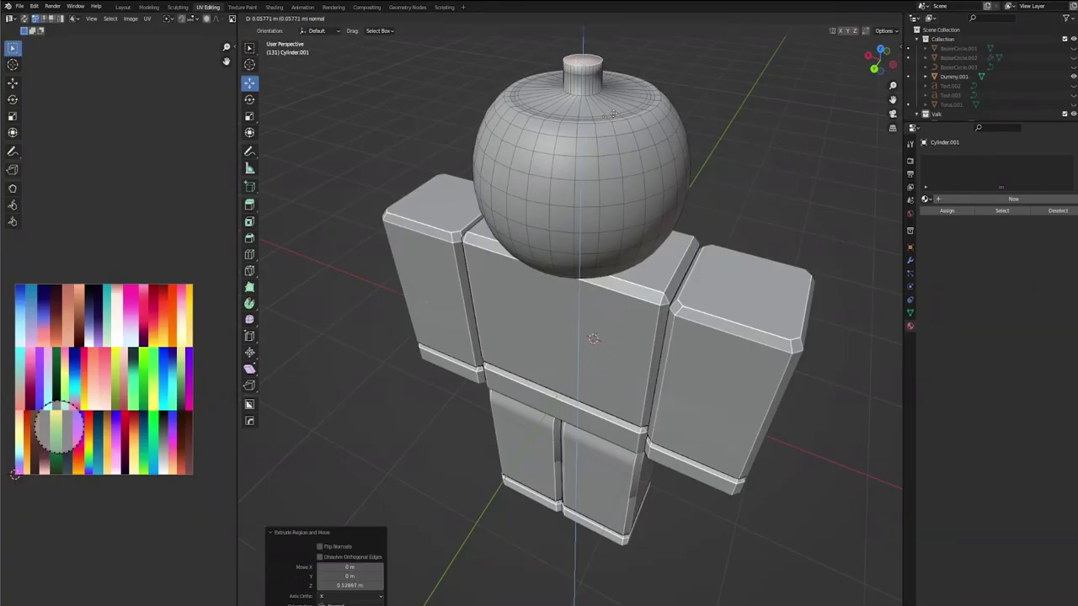
left_click(619, 99)
key("s")
left_click(646, 110)
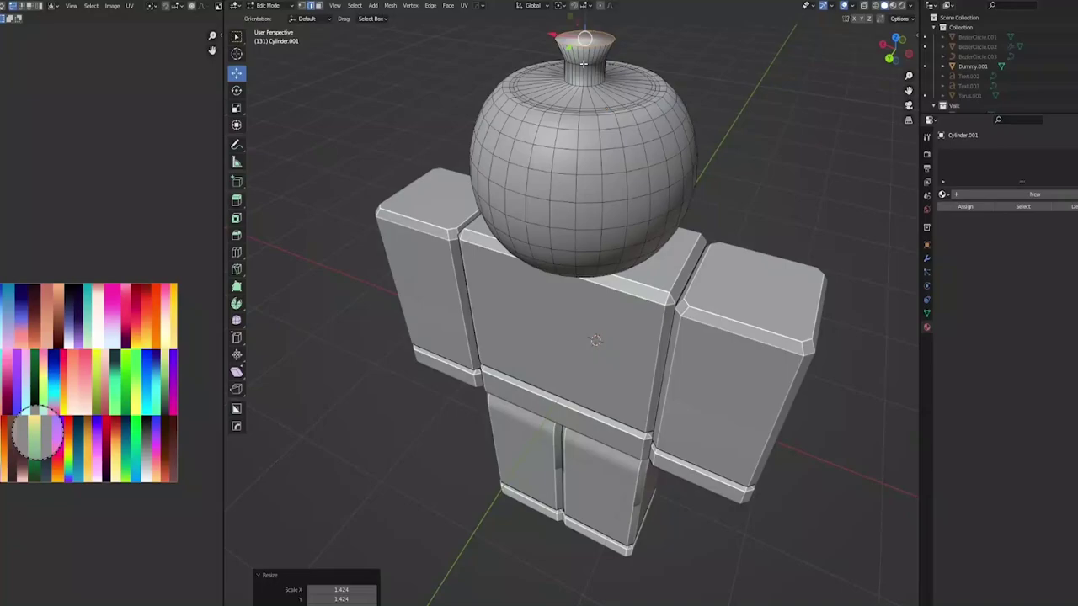
Step: Bevel the stem's top rim and mark the edge loops at its base and around the mesh's top rim as sharp
key("ctrl+KP_1")
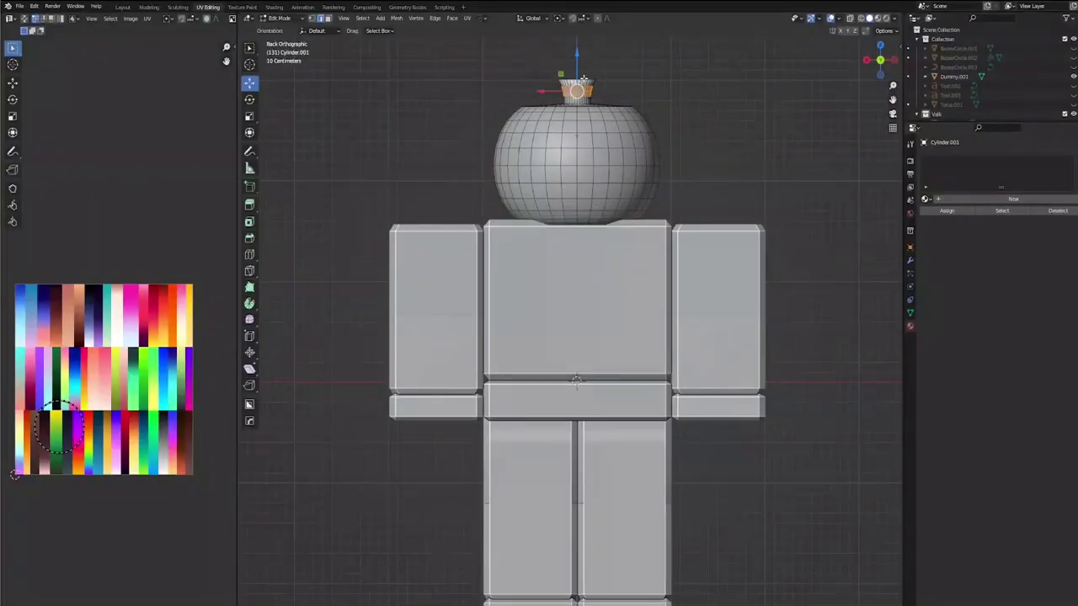
left_click(583, 78)
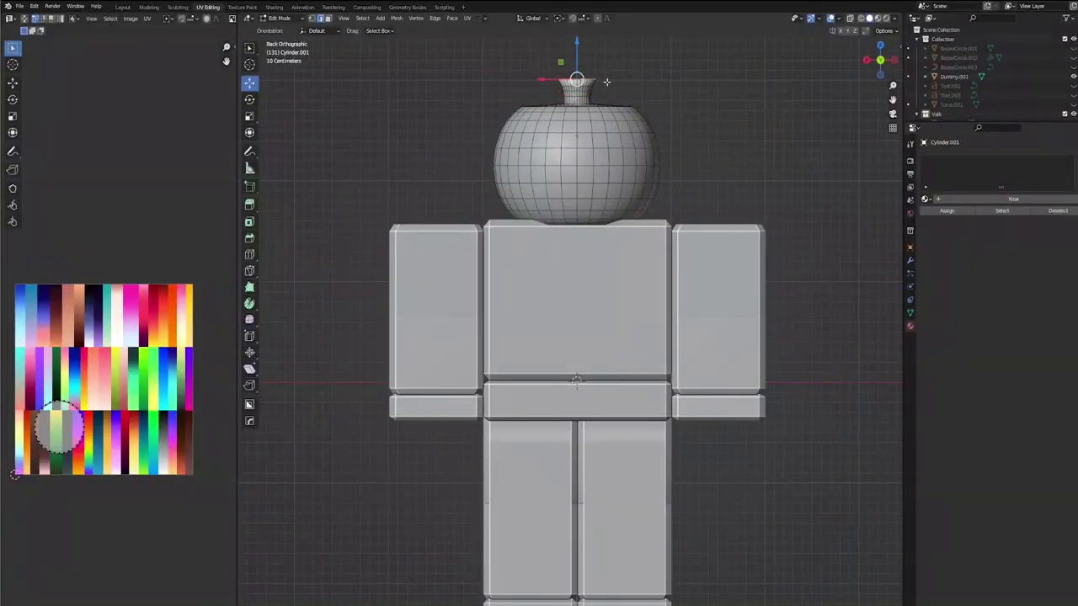
middle_click_drag(662, 84, 589, 154)
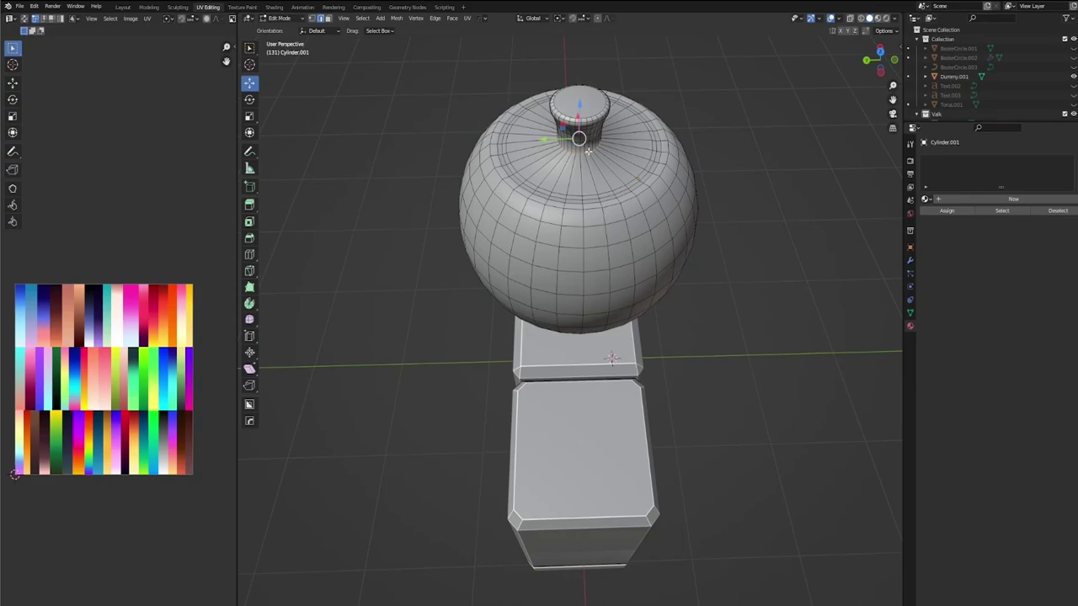
right_click(588, 152)
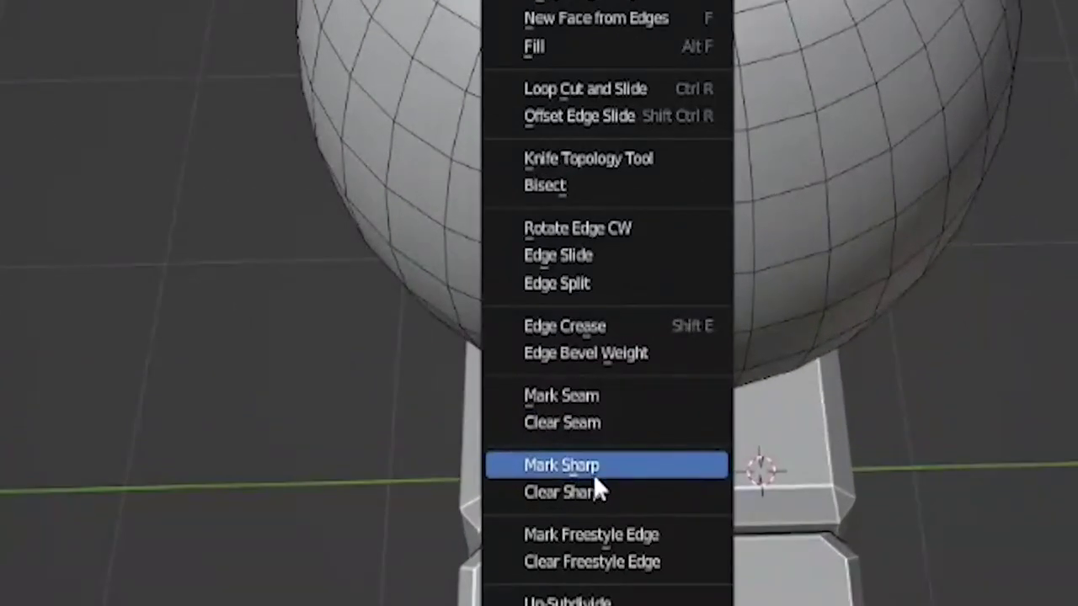
left_click(606, 463)
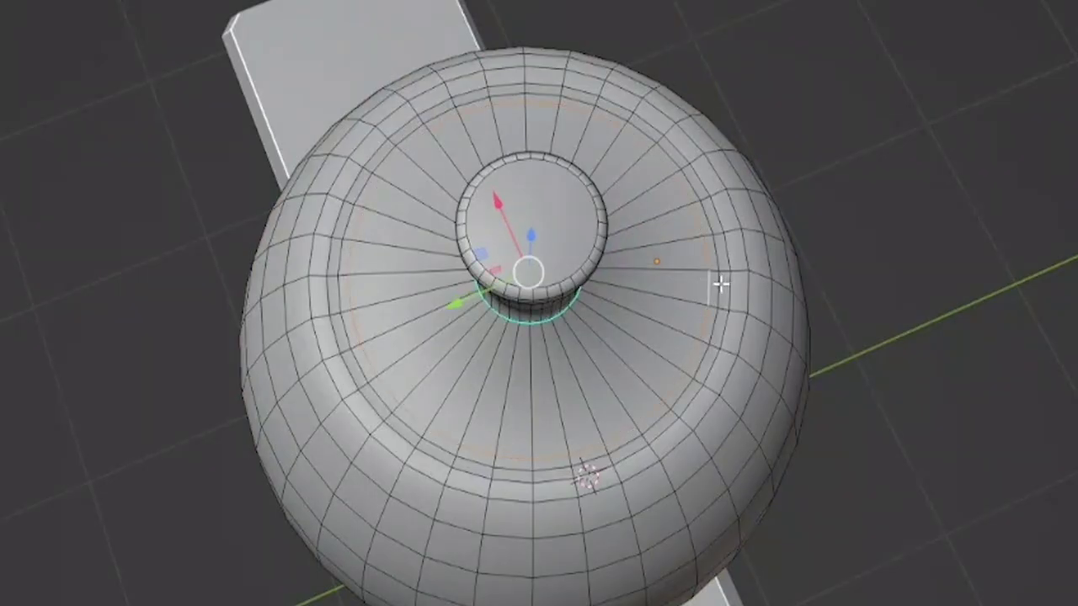
left_click(727, 266, "alt")
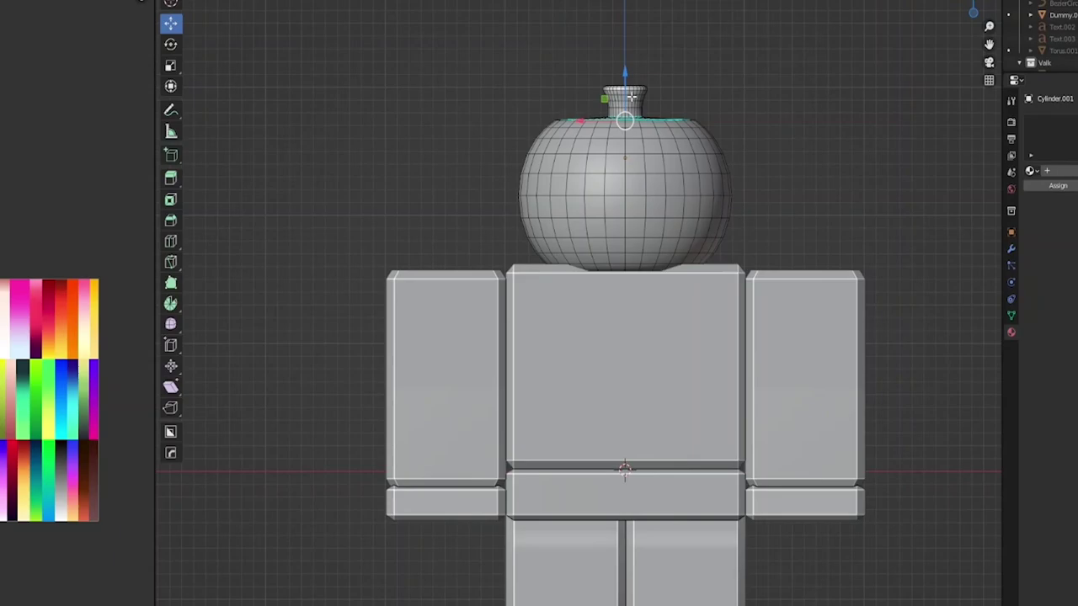
Step: Select the entire stem down to its base and thin it horizontally to about 0.5 scale, keeping its height
key("alt+z")
left_click_drag(578, 73, 656, 115)
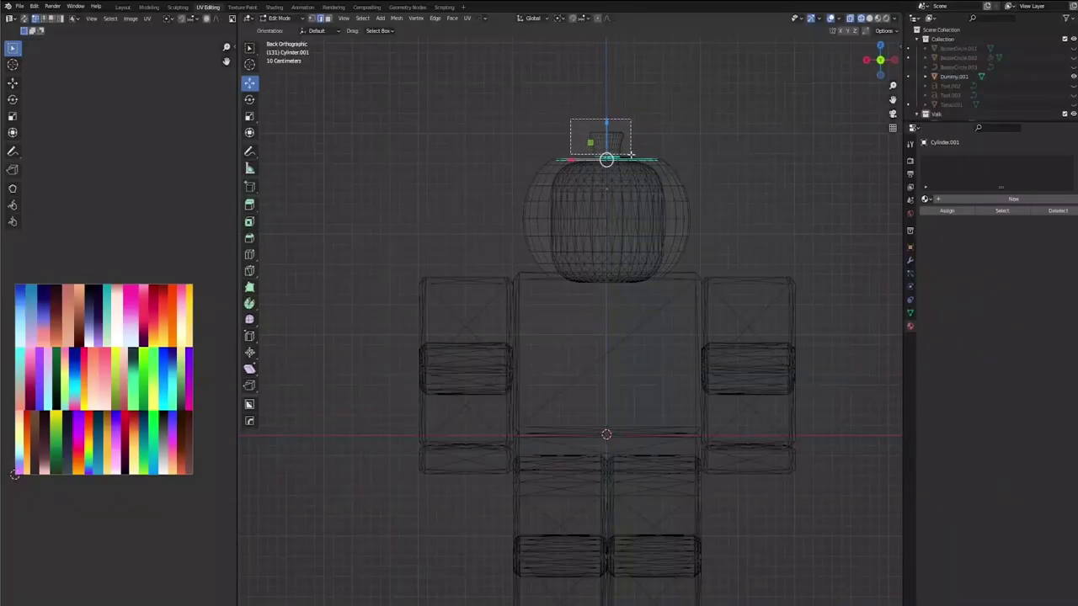
left_click_drag(635, 157, 635, 157)
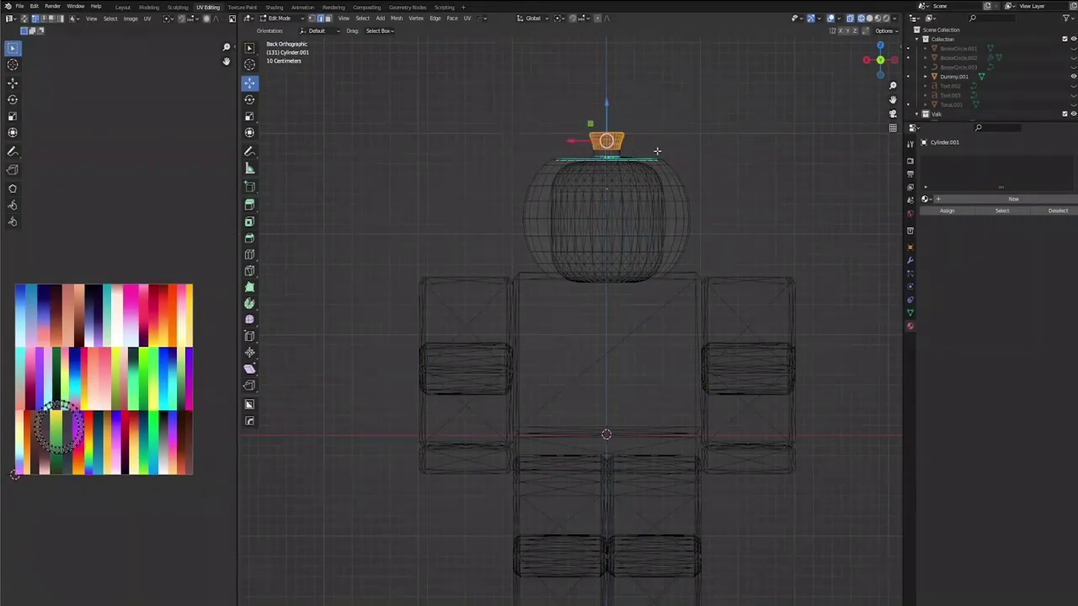
key("z")
left_click(710, 149)
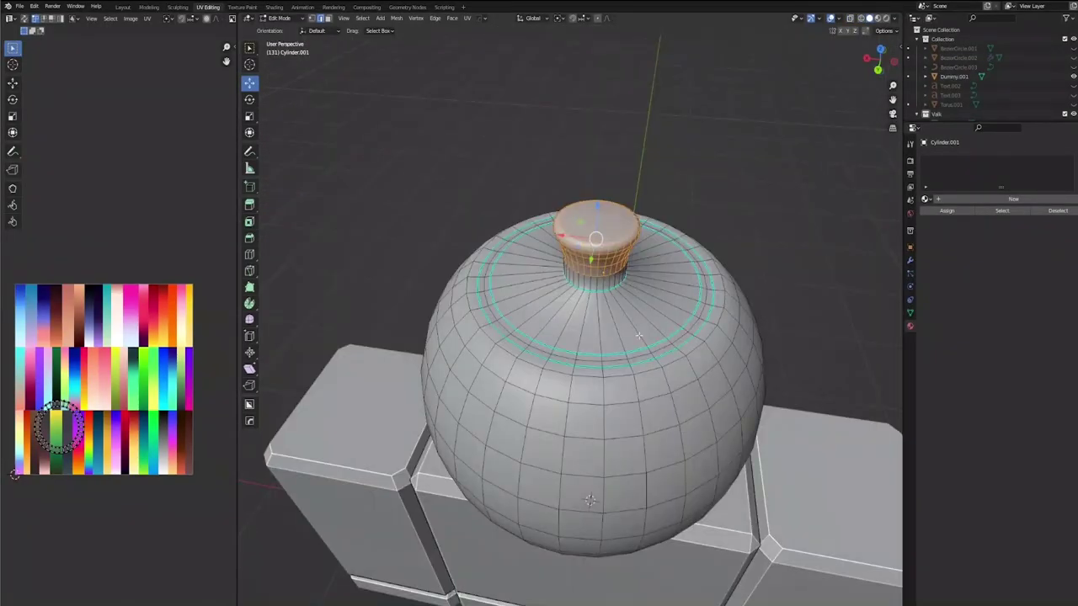
key("ctrl+KP_Add")
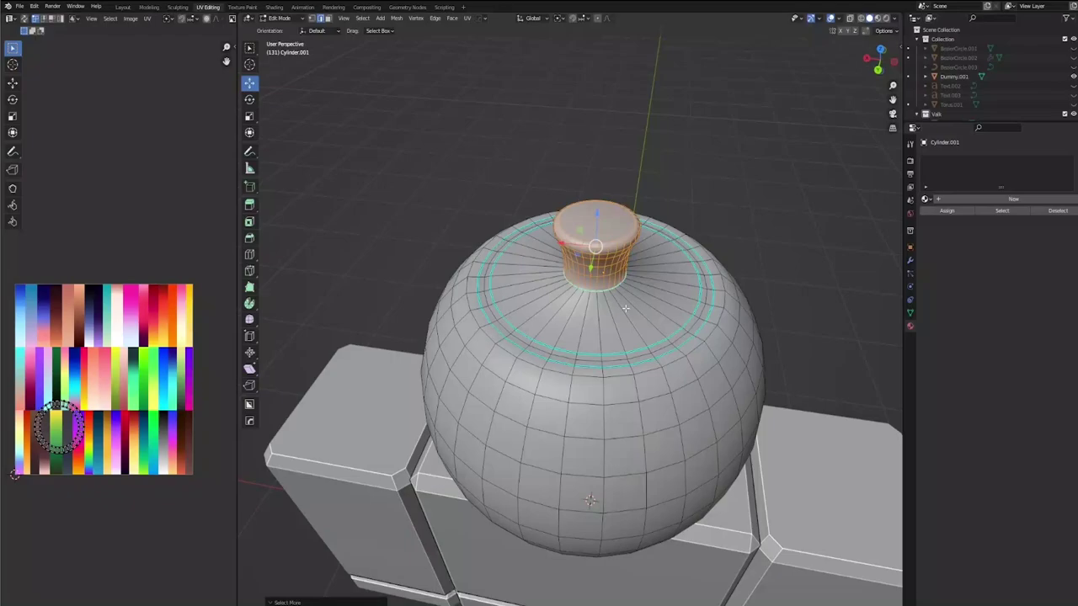
middle_click_drag(626, 308, 674, 258)
key("s")
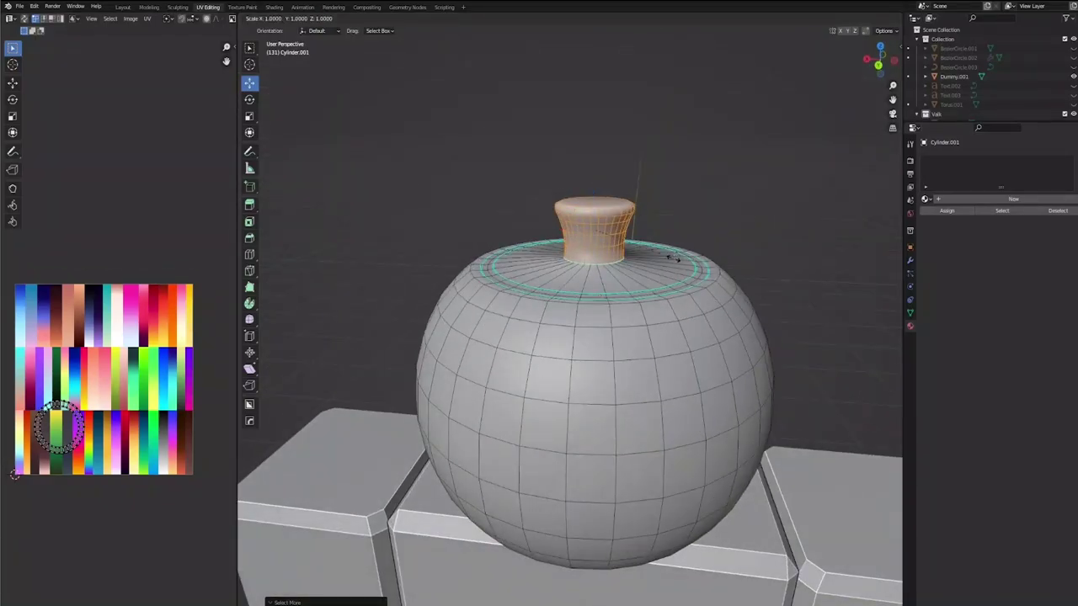
key("shift+z")
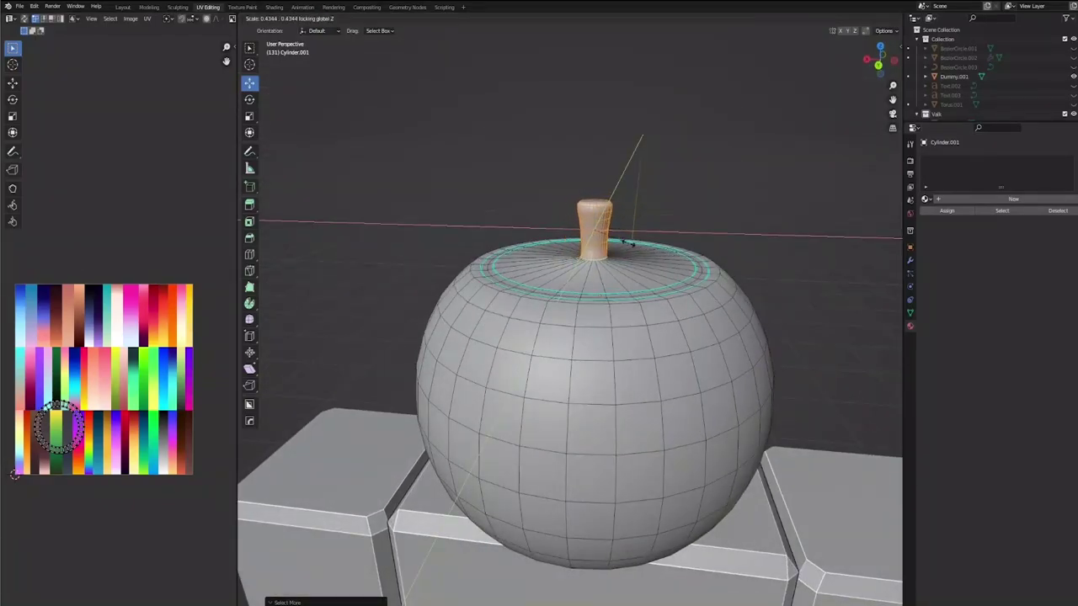
left_click(627, 243)
key("ctrl+KP_1")
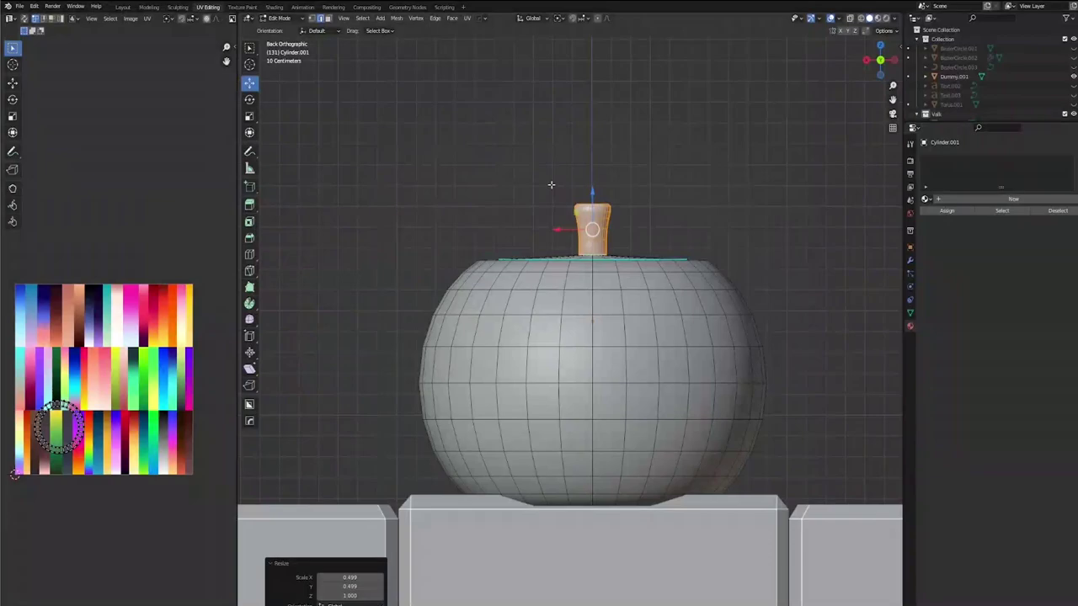
Step: Dissolve the selected edge loop on the stem
key("Tab")
scroll(623, 236, "up", 2)
key("Tab")
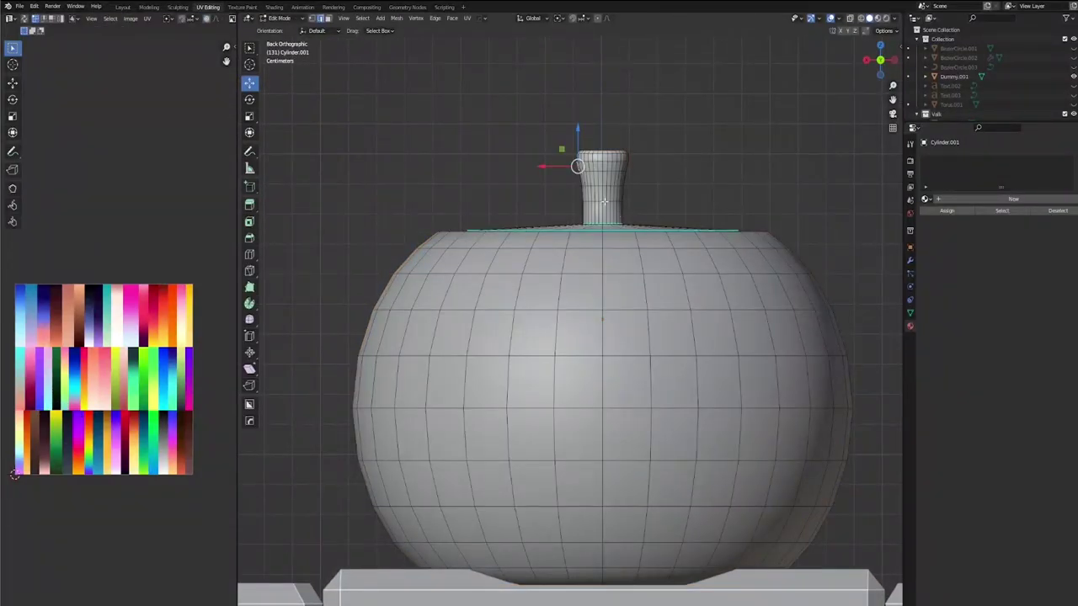
key("x")
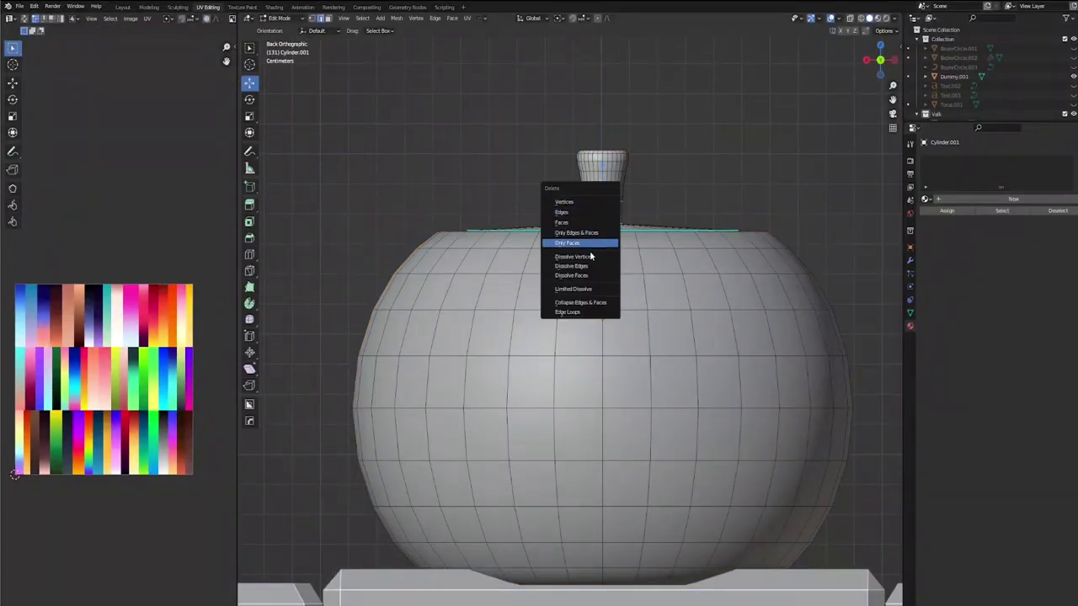
left_click(592, 267)
Step: Select the upper section of the stem all the way through the mesh and lower it to shorten the stem
key("alt+z")
left_click_drag(547, 126, 664, 190)
key("alt+z")
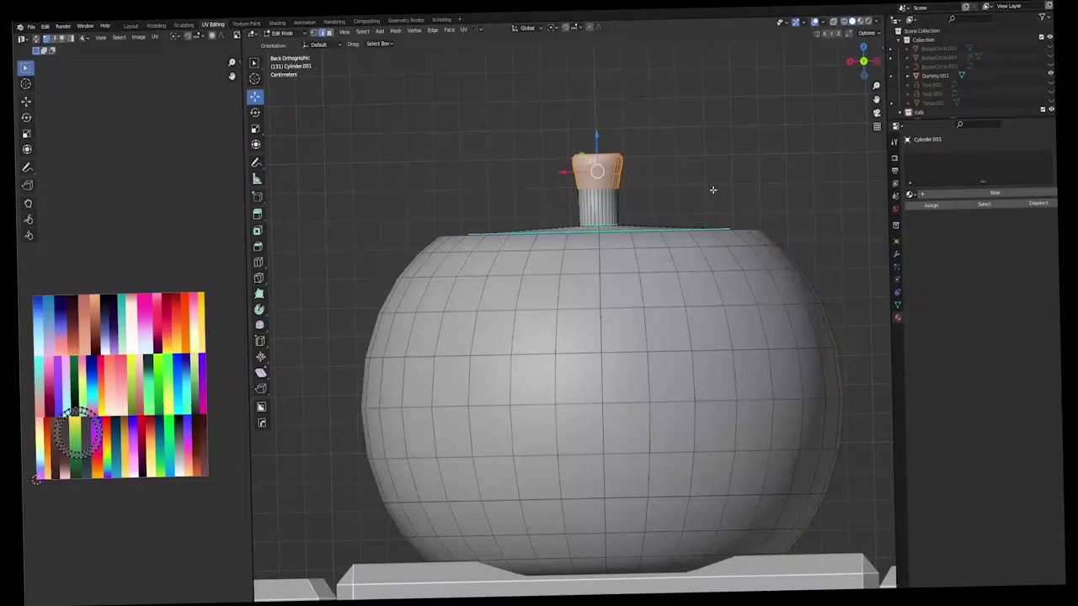
left_click_drag(601, 141, 591, 179)
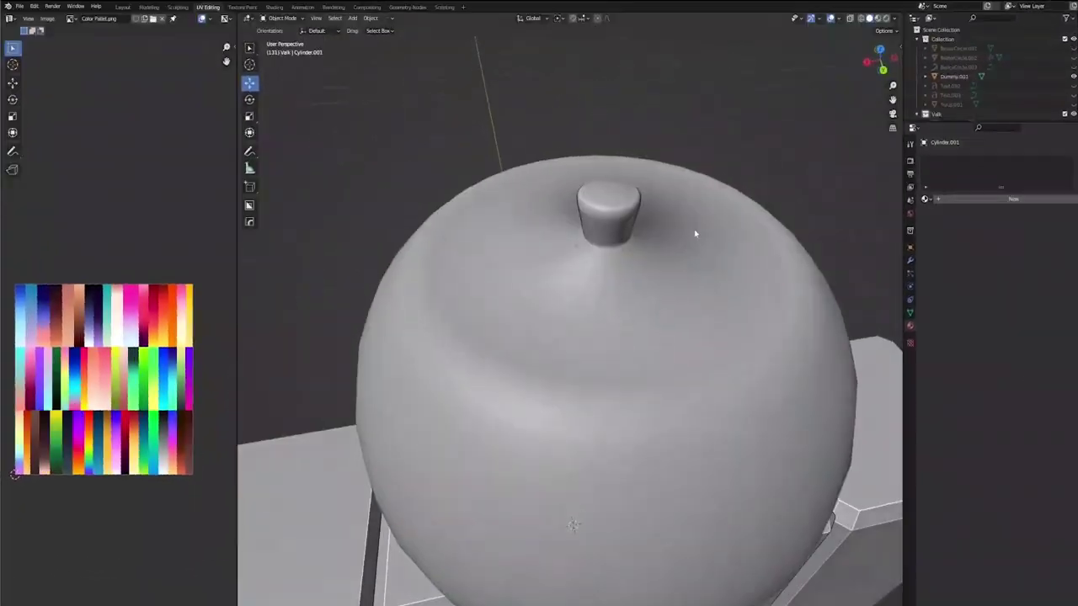
Step: Grow the selection on the stem by one ring and raise it slightly
key("Tab")
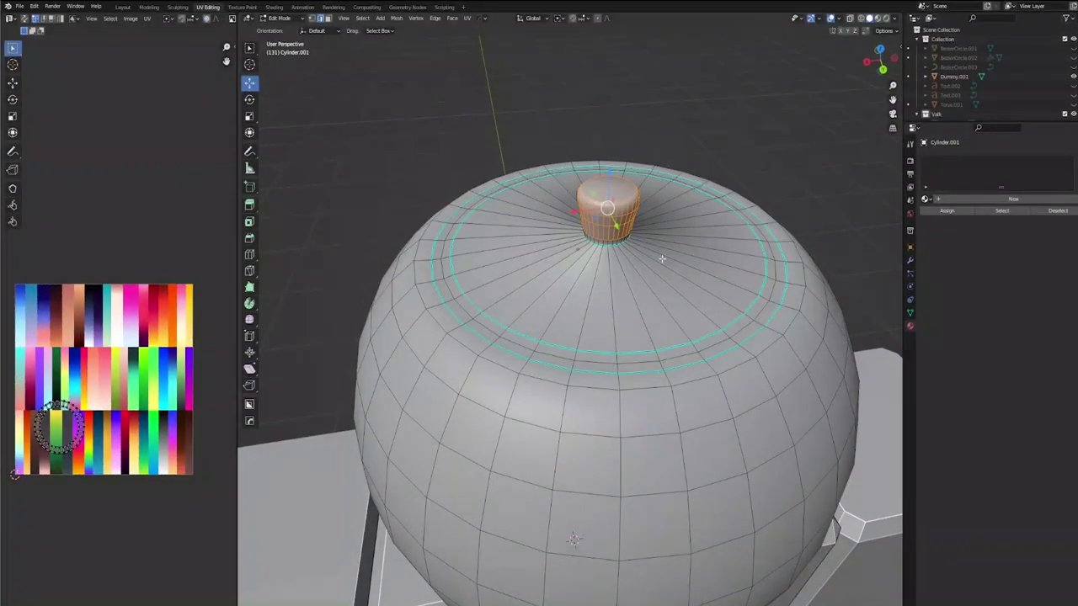
key("ctrl+KP_Add")
left_click_drag(610, 183, 611, 165)
Step: Select the edge loop where the stem meets the body and bevel it to round the transition
middle_click_drag(646, 210, 669, 185)
left_click(610, 204, "alt")
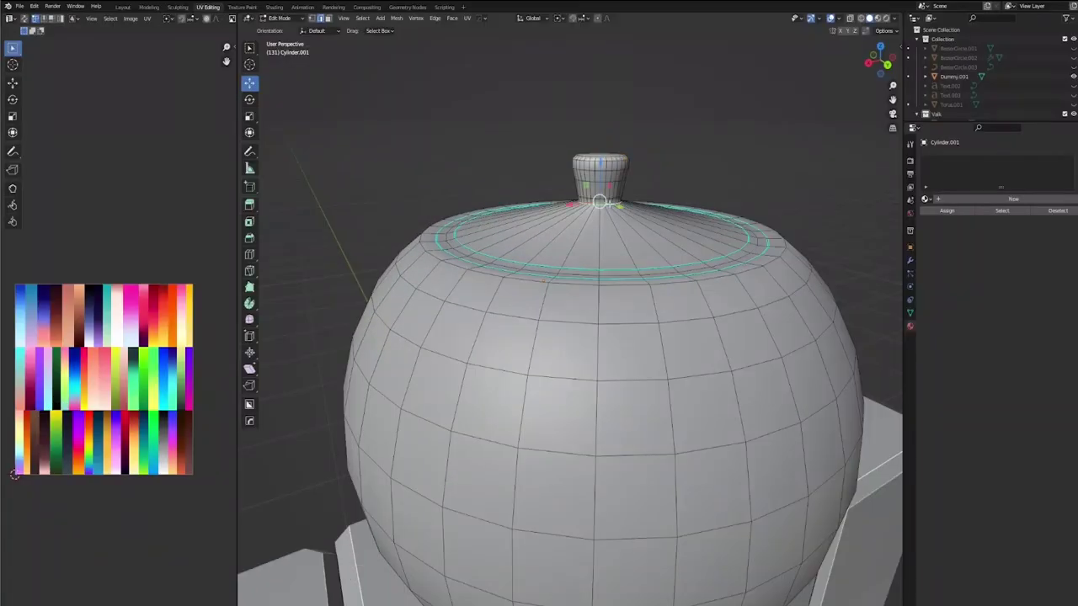
key("ctrl+b")
left_click(750, 227)
key("Tab")
left_click(731, 197)
Step: Dissolve the extra edge loop just above the stem's beveled base and apply Mark Sharp there
middle_click_drag(690, 202, 664, 191)
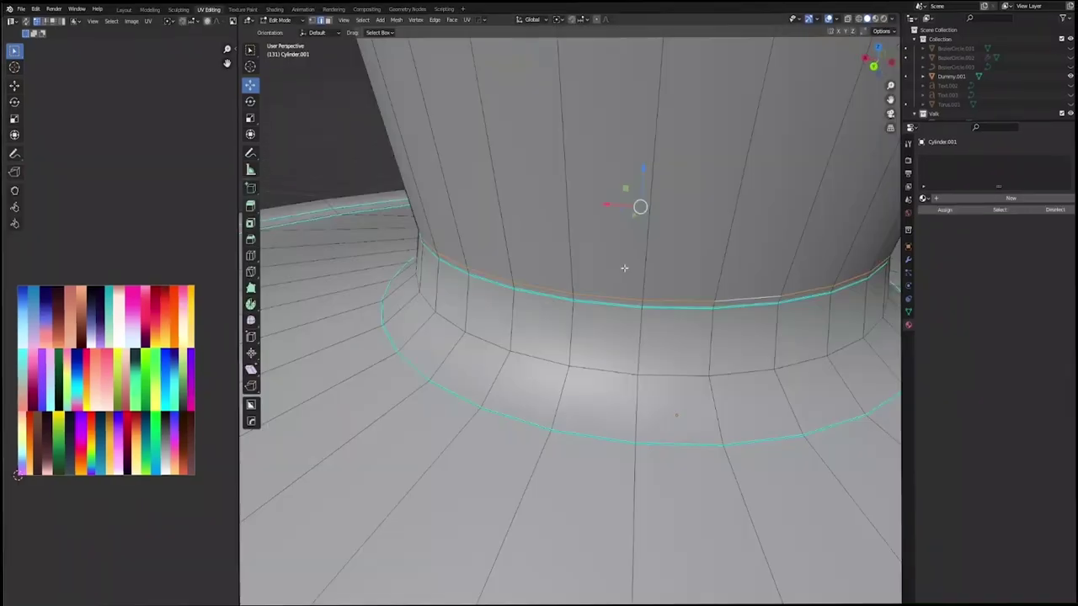
key("x")
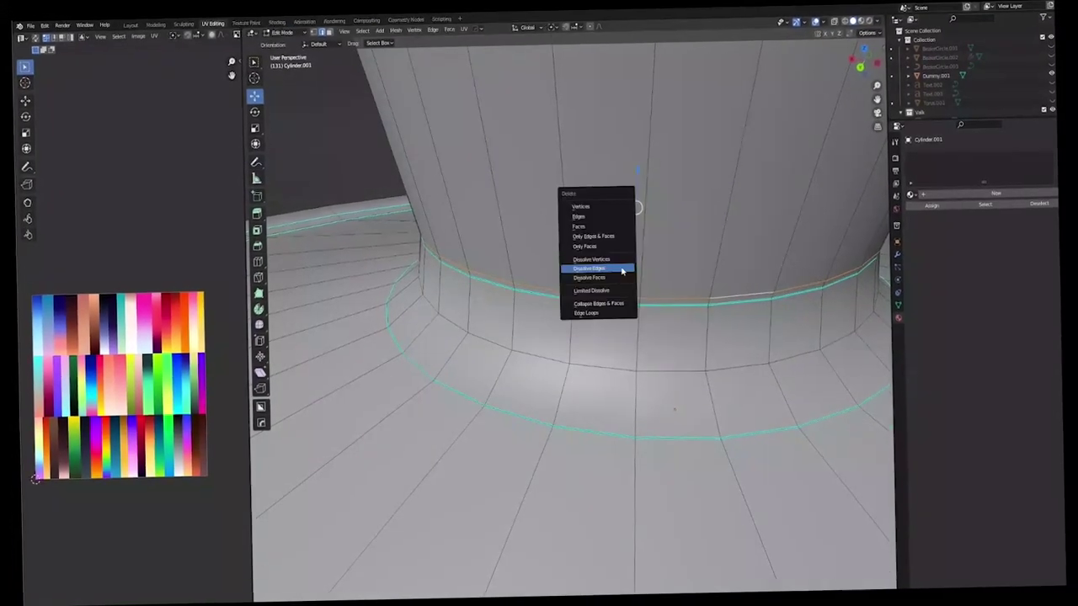
left_click(621, 270)
right_click(625, 210)
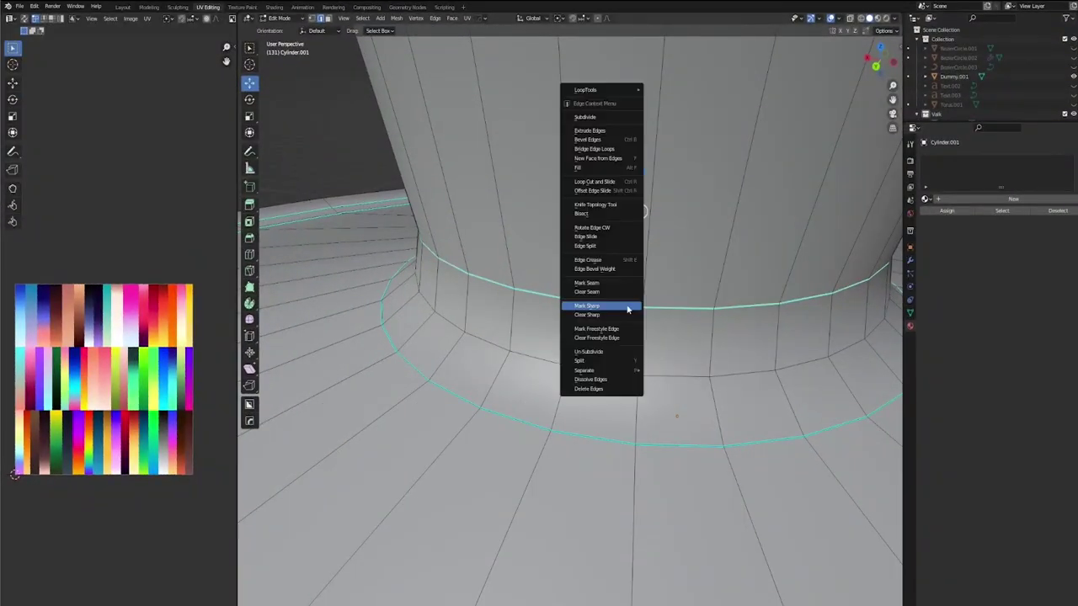
left_click(627, 310)
key("Tab")
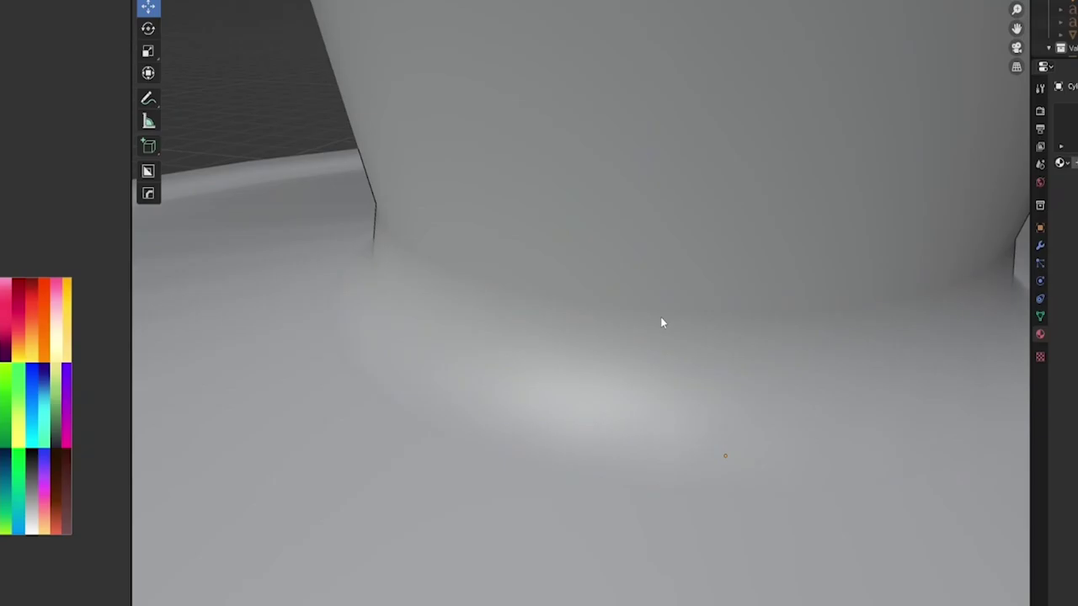
scroll(660, 317, "down", 8)
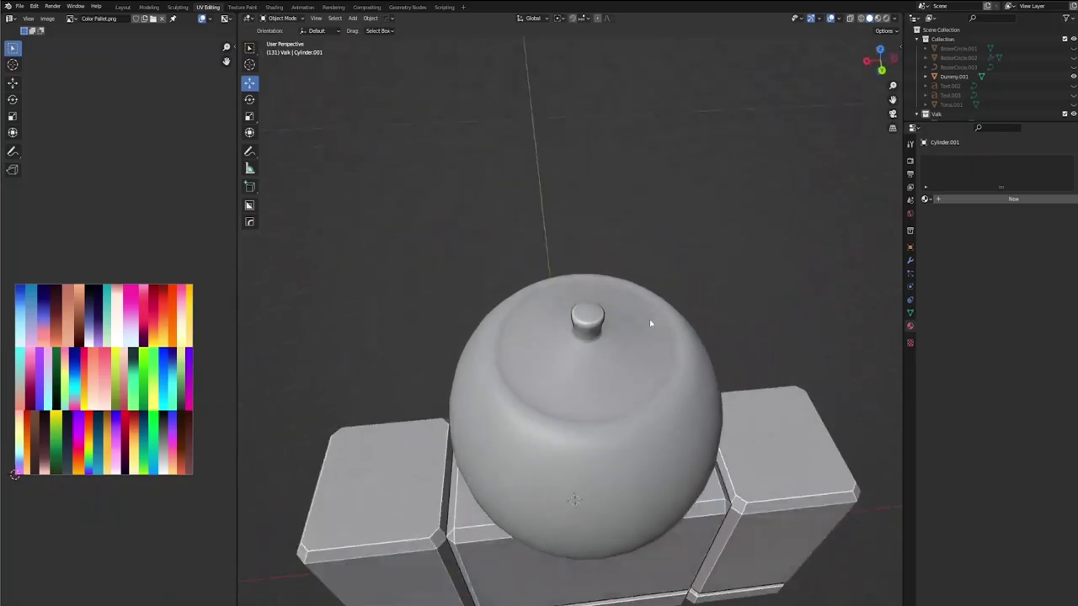
middle_click_drag(649, 323, 675, 291)
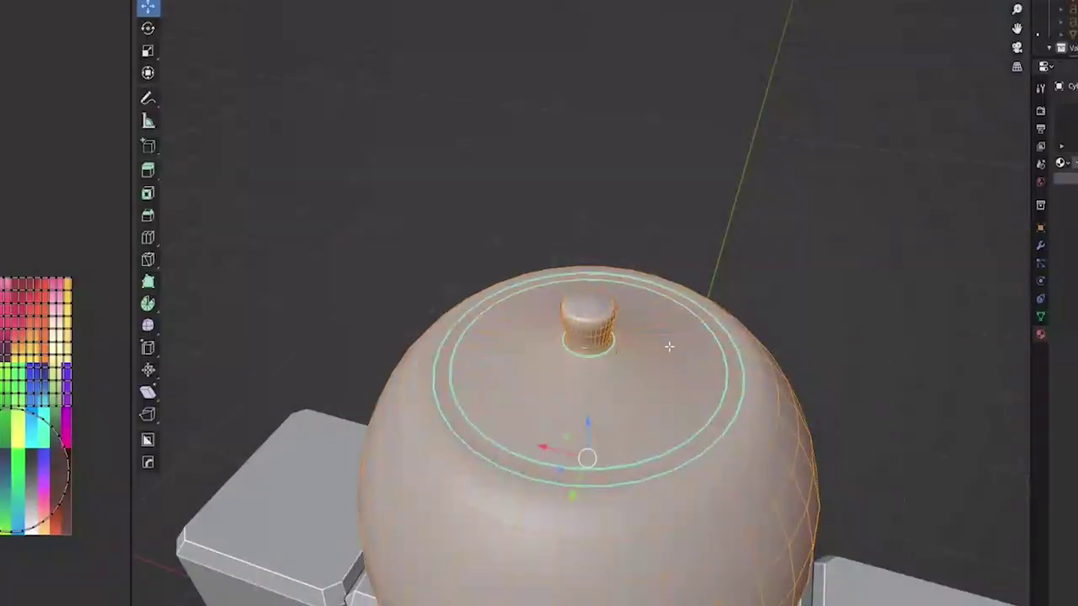
middle_click_drag(603, 359, 656, 311)
key("Tab")
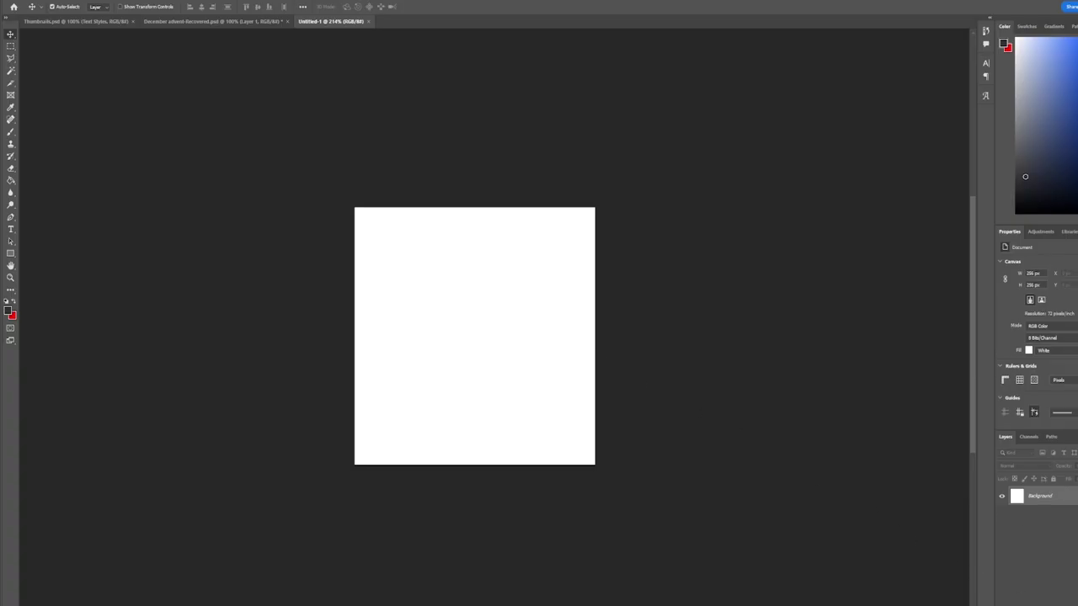
Step: In Photoshop, add a new layer and draw a dark rectangle covering the whole 256 px canvas
key("ctrl+shift+alt+n")
key("u")
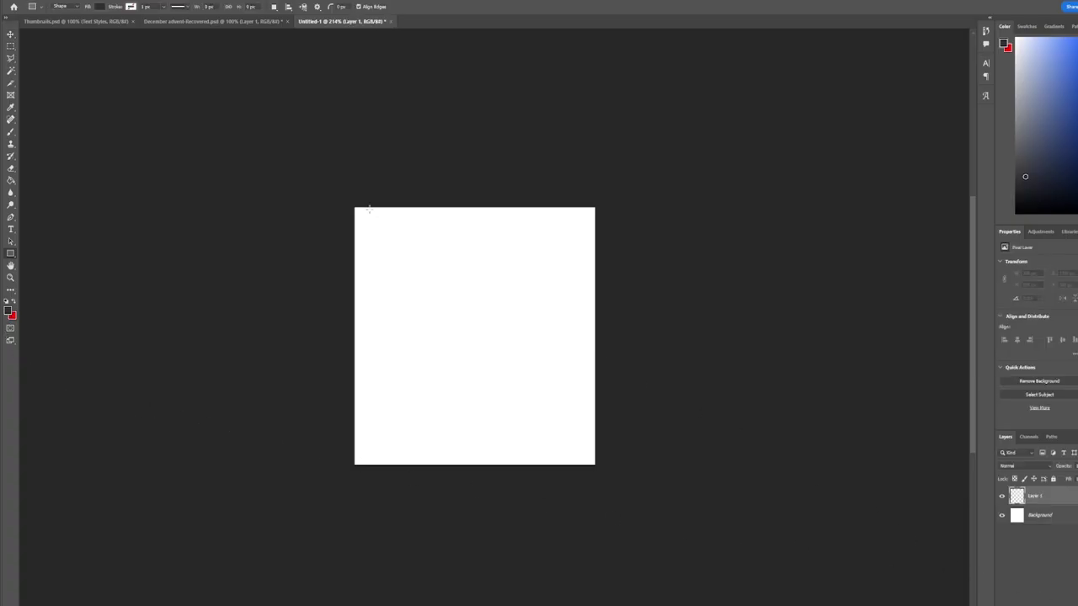
left_click_drag(345, 203, 602, 471)
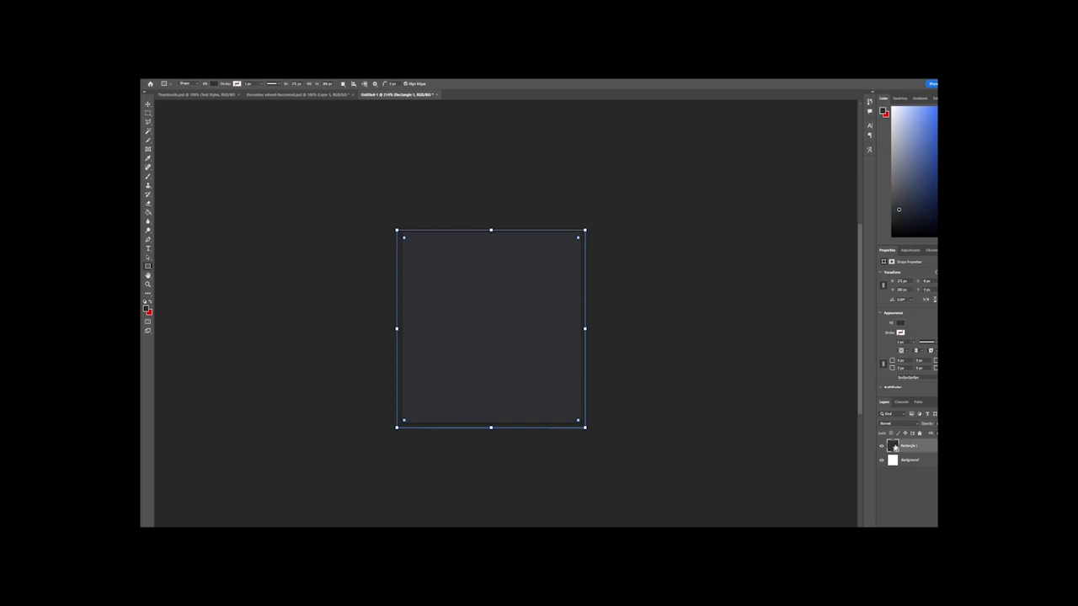
Step: Add a Gradient Overlay to the rectangle, starting from the basic black-to-white preset and fading from black to very dark grey
right_click(895, 447)
left_click(918, 310)
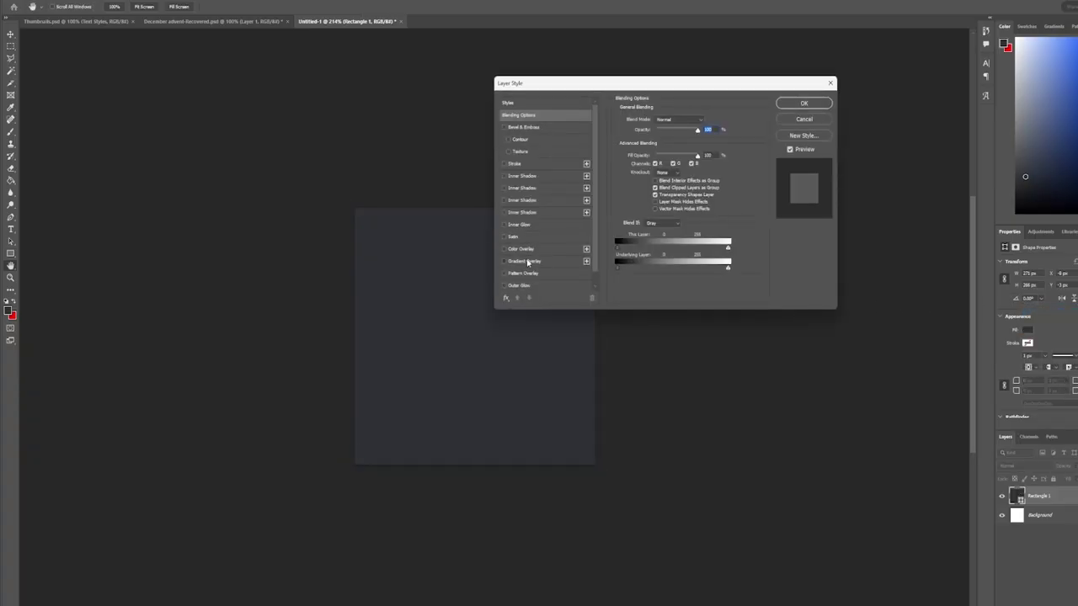
left_click(528, 261)
left_click(678, 145)
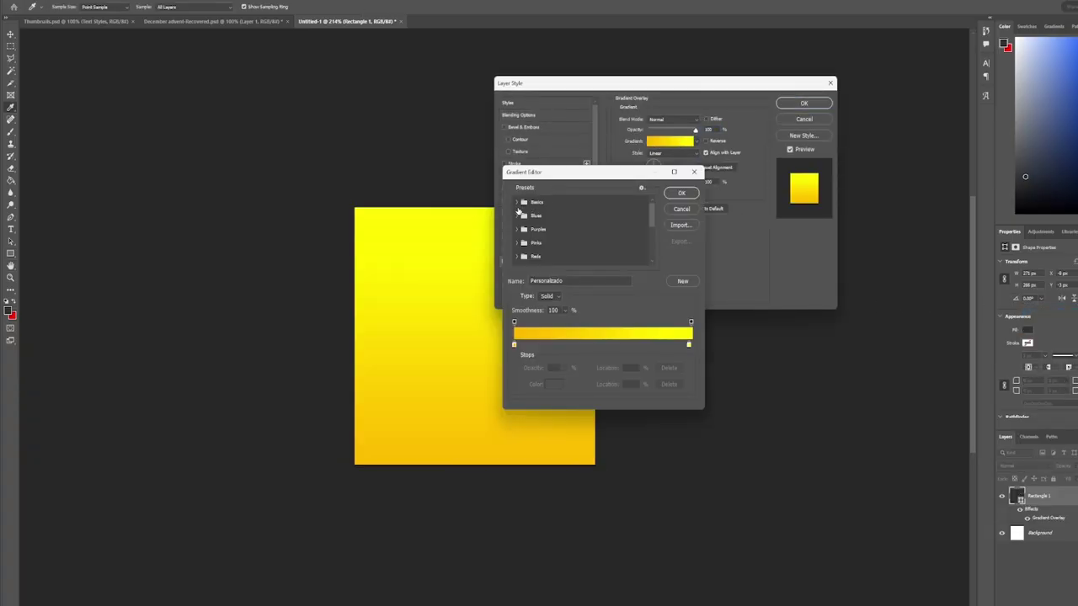
left_click(517, 203)
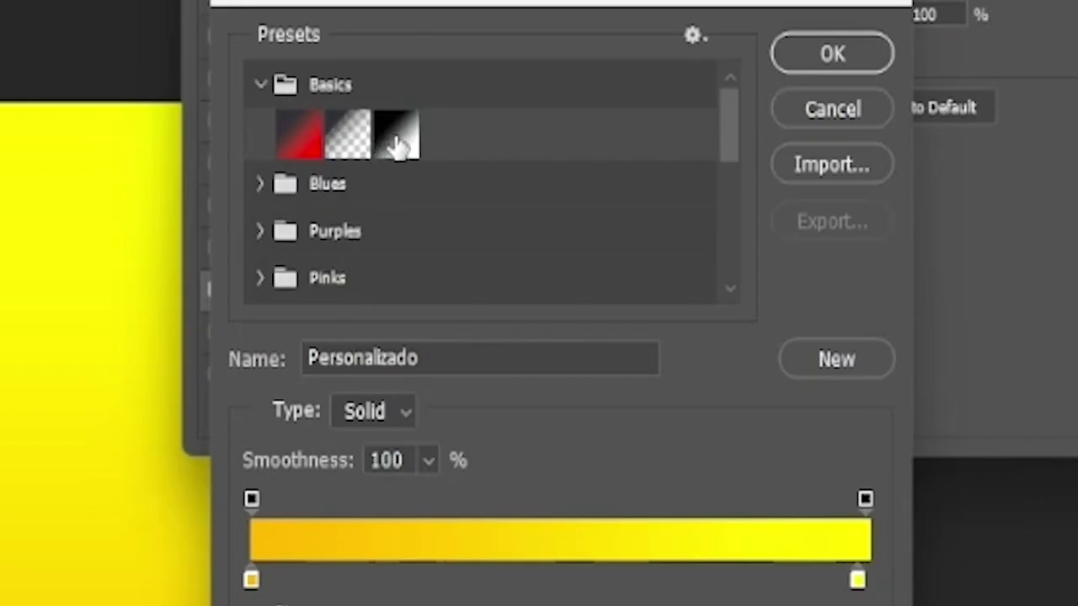
left_click(396, 145)
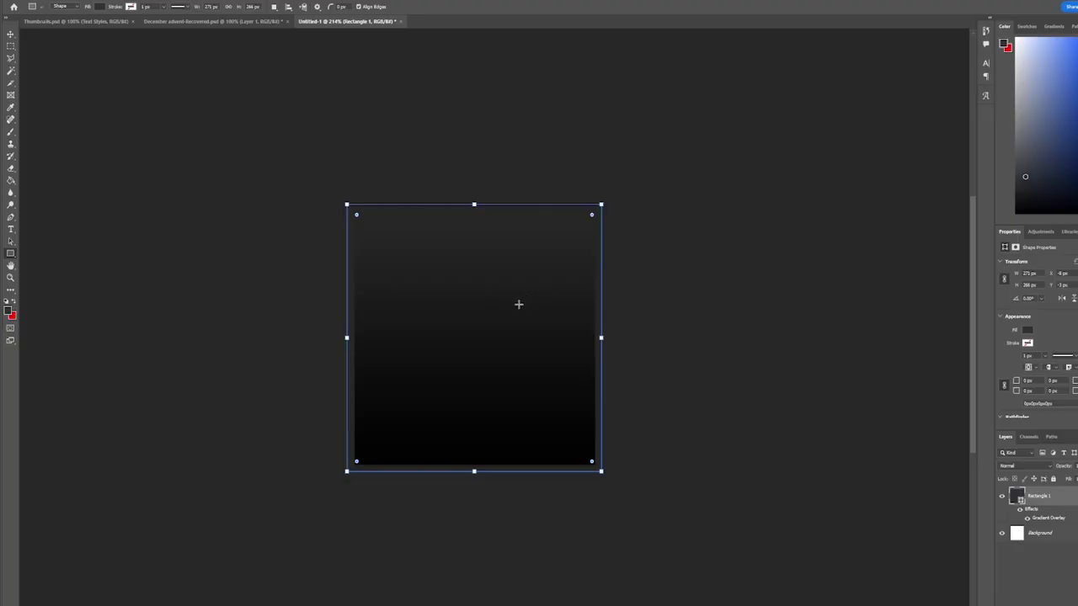
key("Tab")
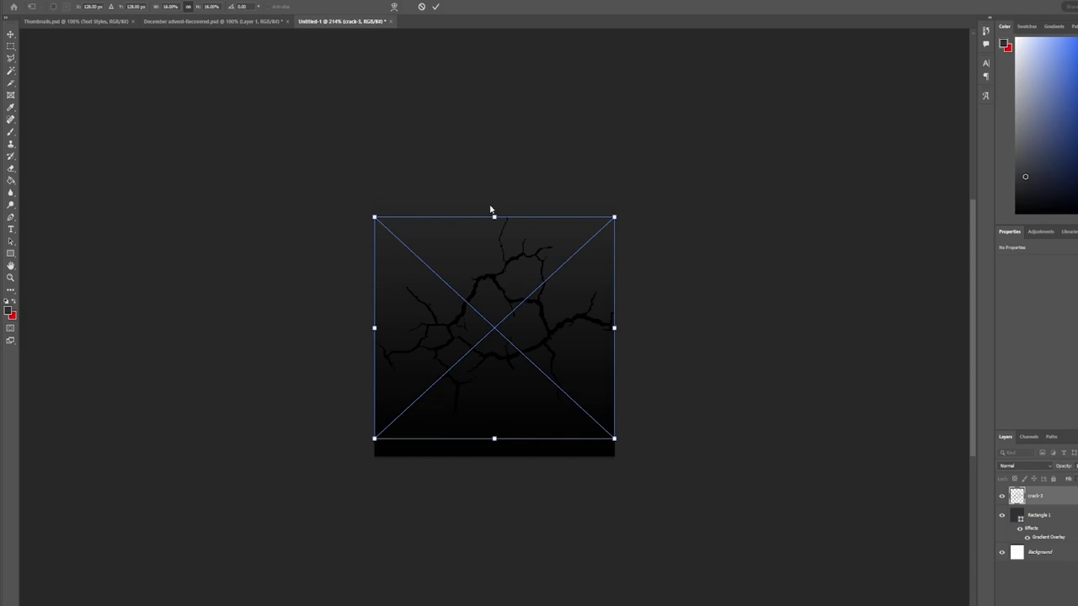
Step: Place the crack-3 image and arrange rotated copies over the upper left and lower right of the gradient
key("Return")
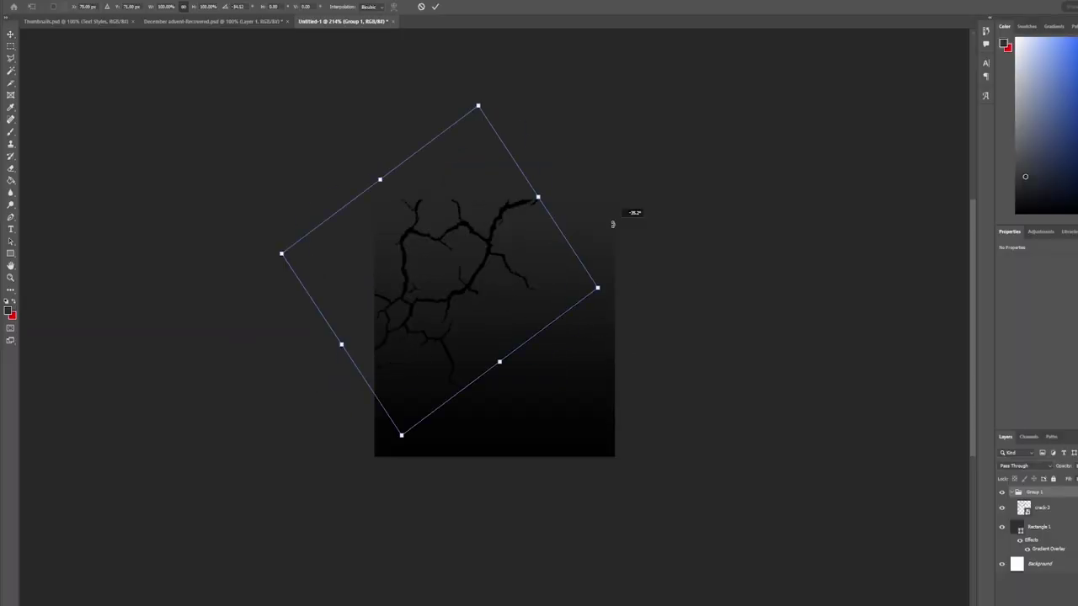
left_click_drag(477, 281, 606, 424)
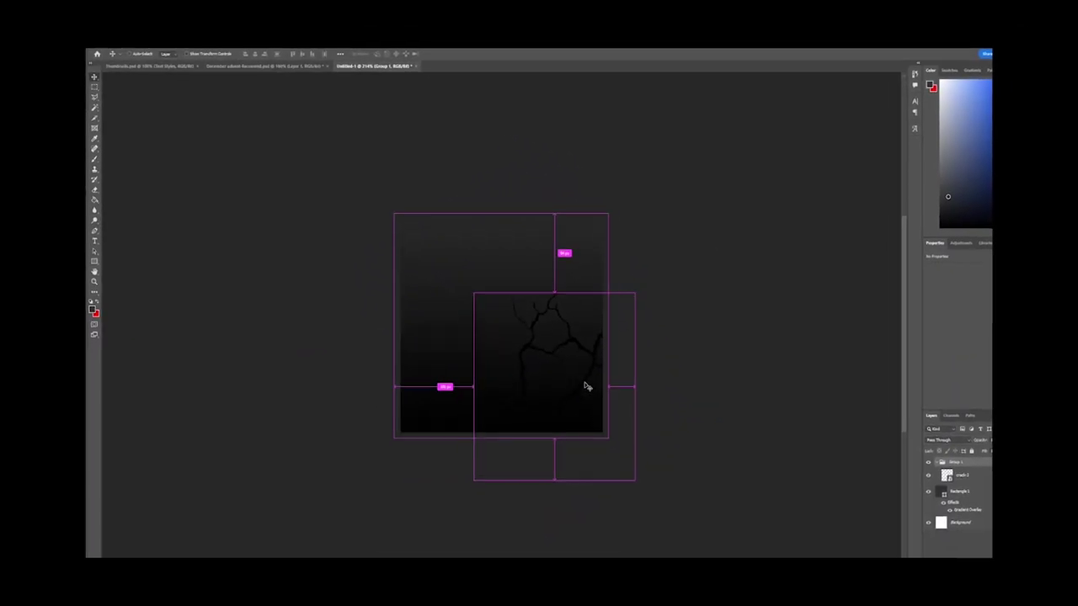
left_click_drag(591, 401, 614, 339)
key("ctrl+t")
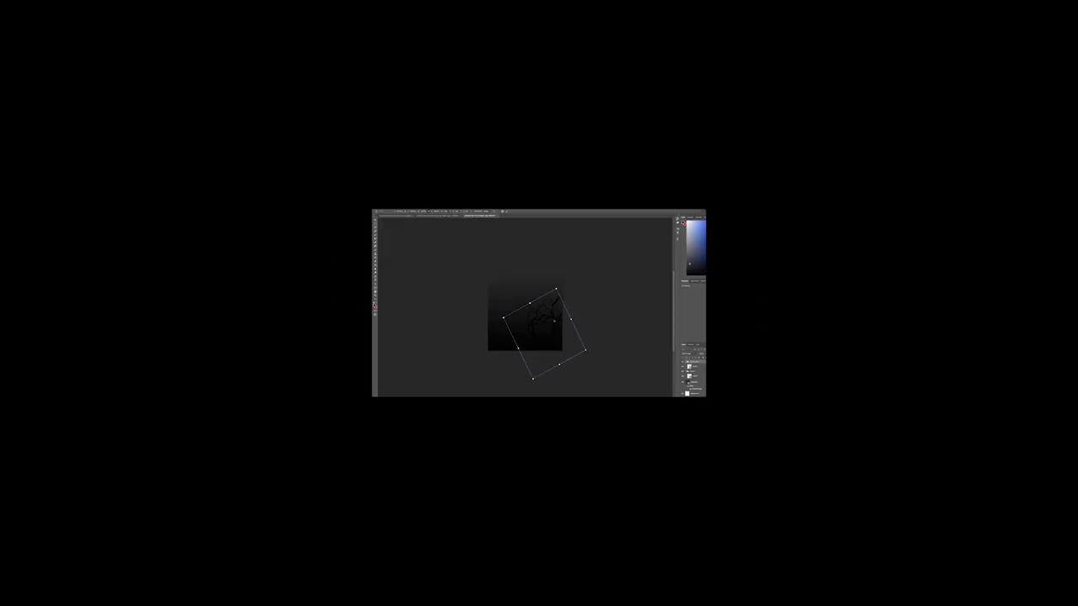
left_click_drag(554, 321, 519, 279)
left_click_drag(570, 347, 629, 337)
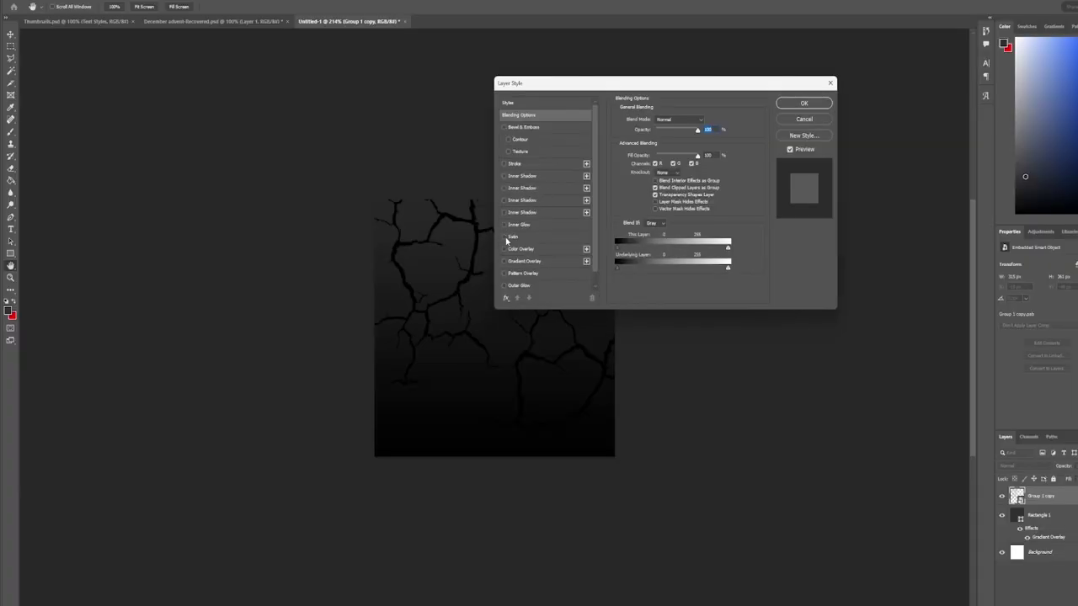
Step: Add a Color Overlay to the combined crack layer in a dark grey, darker than 646464
left_click(505, 249)
left_click(519, 250)
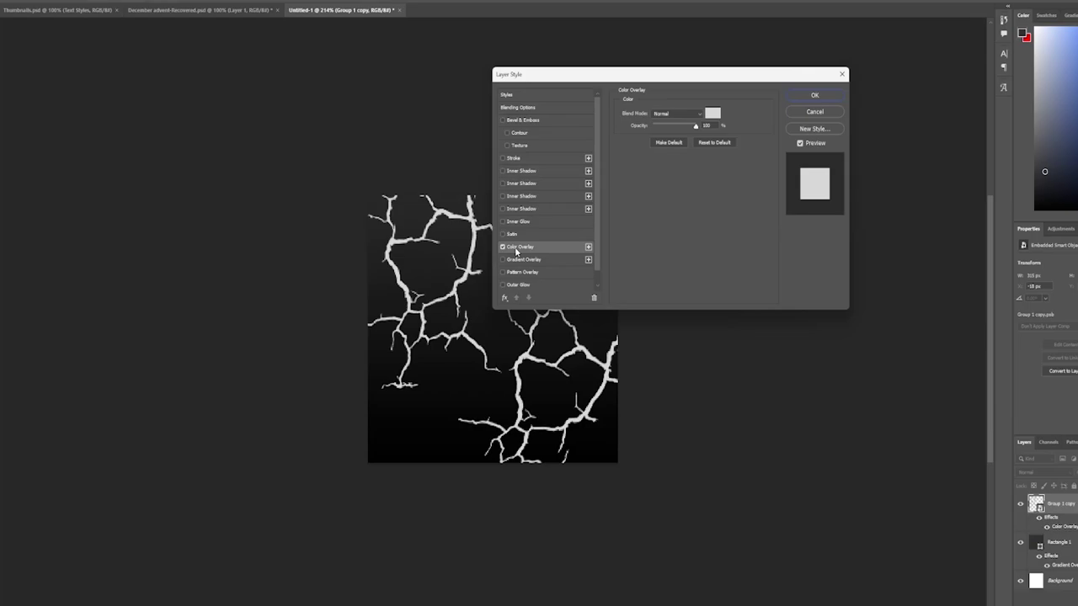
left_click(705, 119)
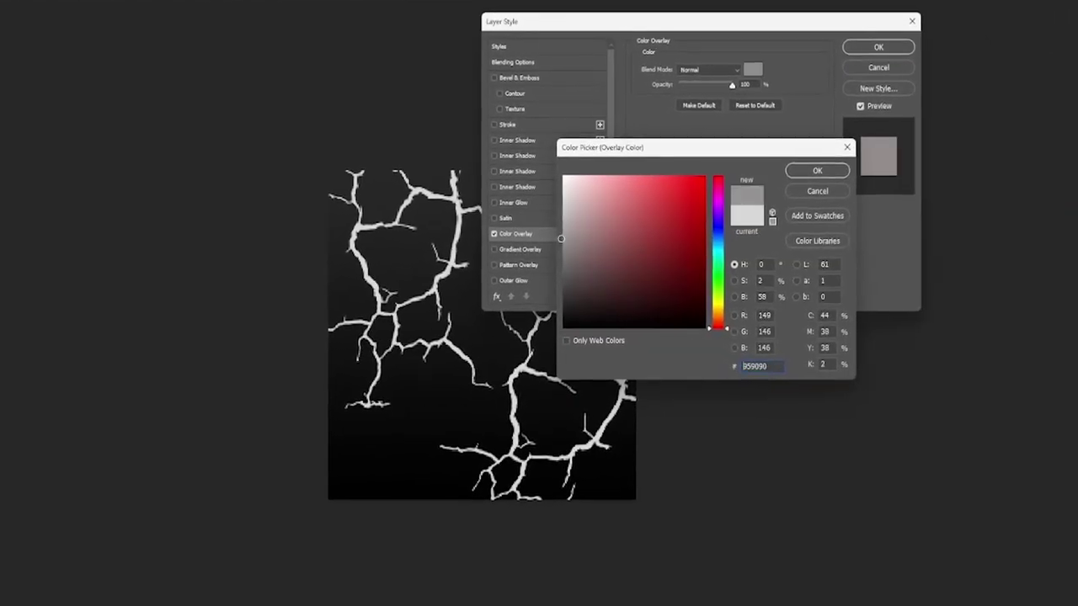
type("646464")
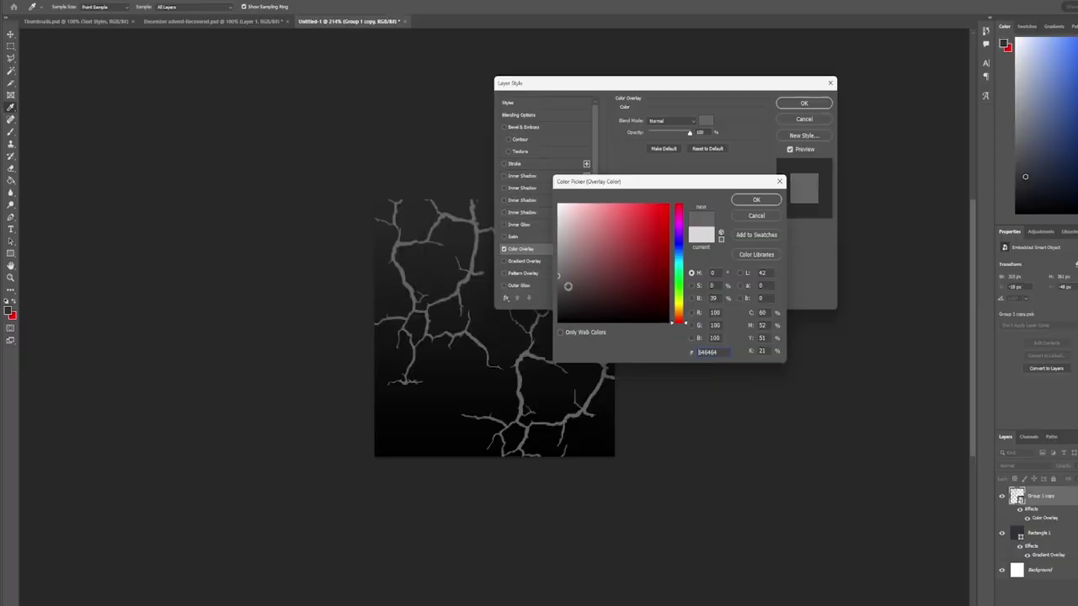
mouse_move(561, 283)
left_mouse_down()
mouse_move(547, 293)
mouse_move(555, 306)
left_mouse_up()
left_click(756, 199)
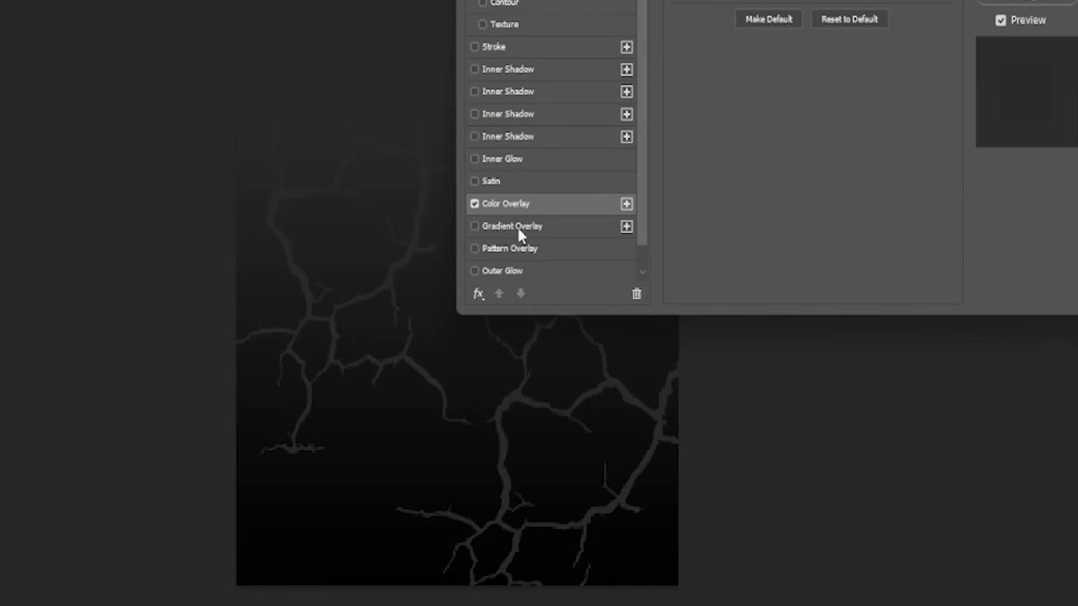
Step: Add an Outer Glow to the crack layer and set its colour to a dark grey
scroll(511, 281, "down", 1)
left_click(474, 246)
left_click(501, 247)
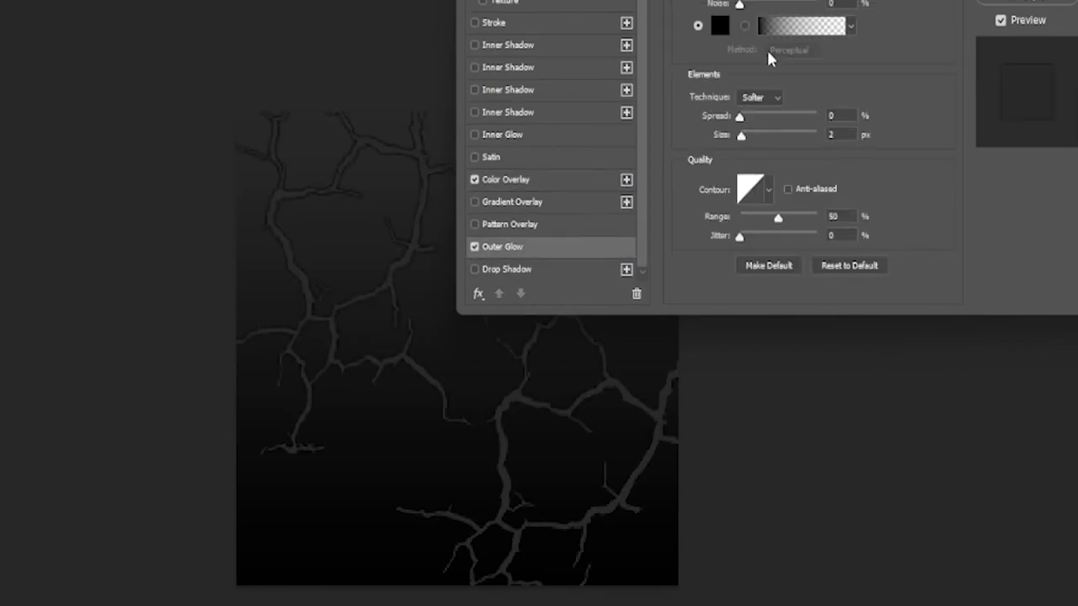
left_click(719, 24)
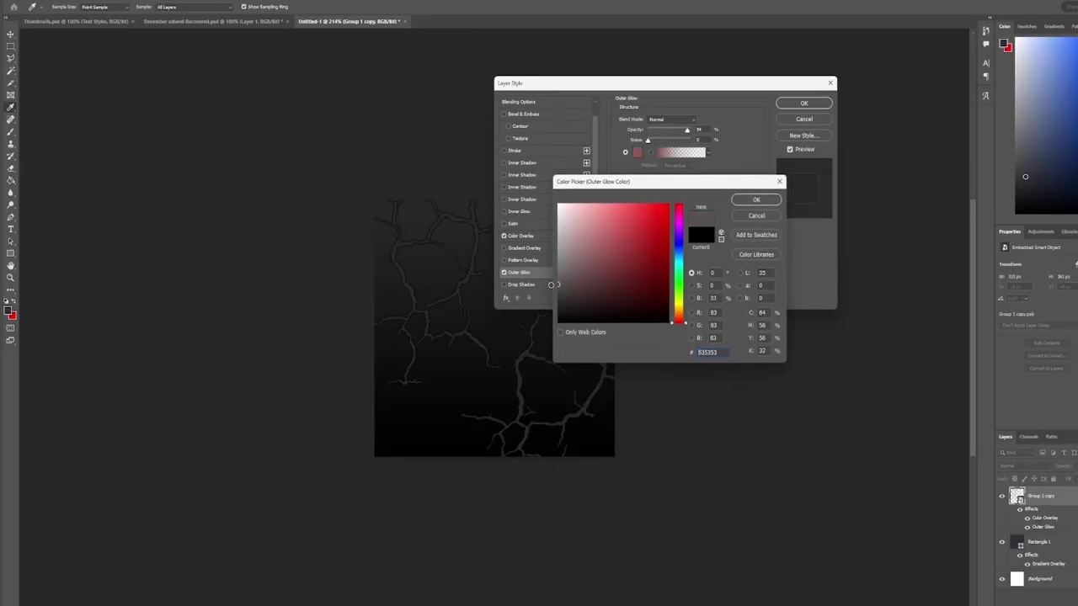
left_click_drag(552, 284, 559, 295)
key("Return")
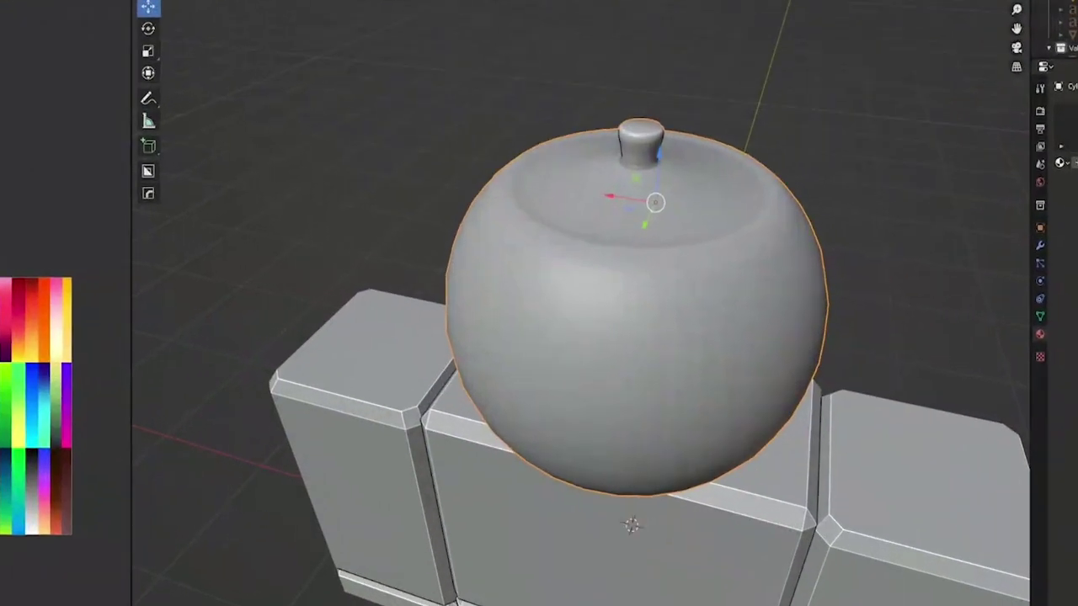
Step: Switch back to Blender and select faces on the upper side of the rounded body in face-select mode, seen from the left
middle_click_drag(771, 313, 616, 271)
key("Tab")
left_click(558, 286)
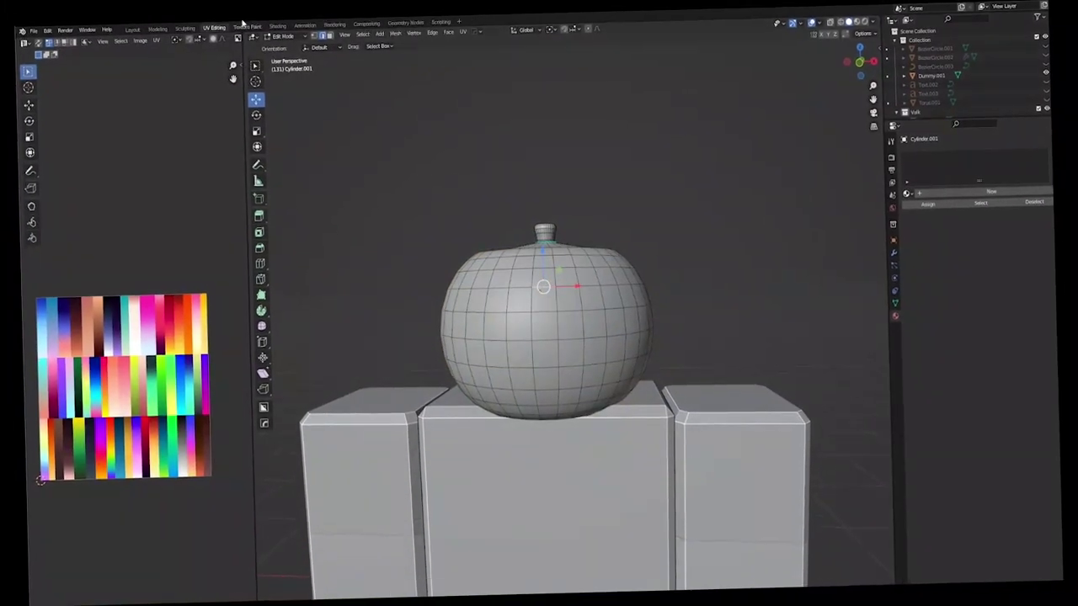
left_click(344, 18)
key("ctrl+KP_3")
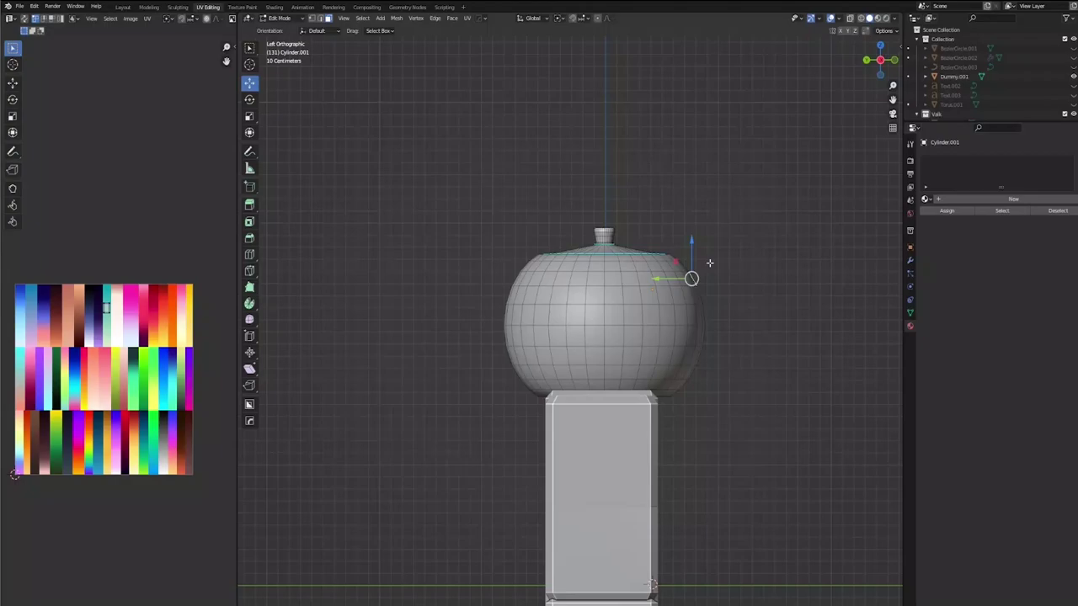
middle_click_drag(772, 297, 707, 342)
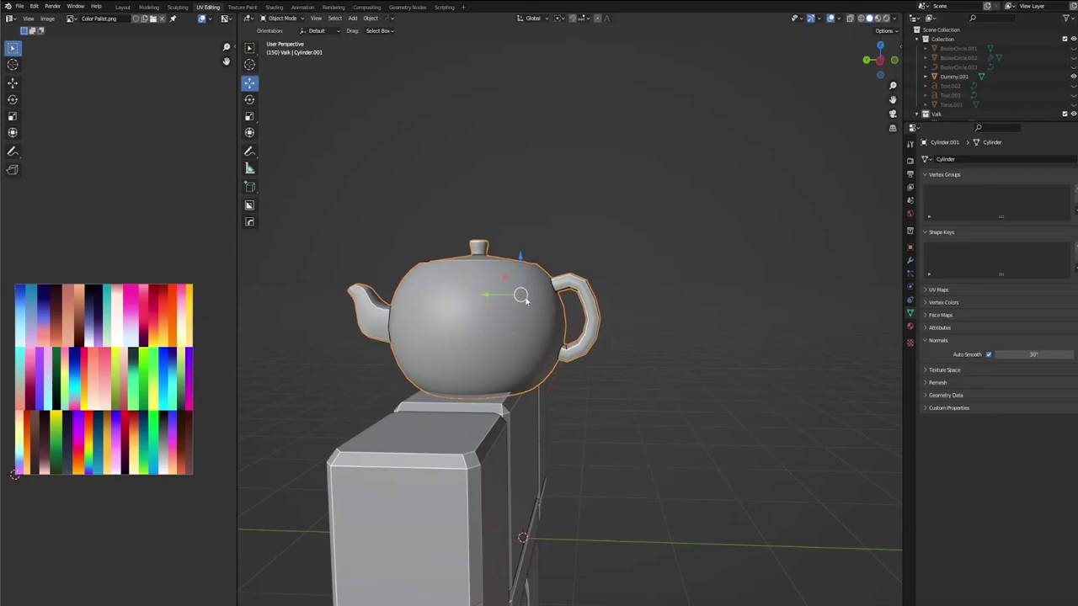
middle_click_drag(690, 303, 751, 328)
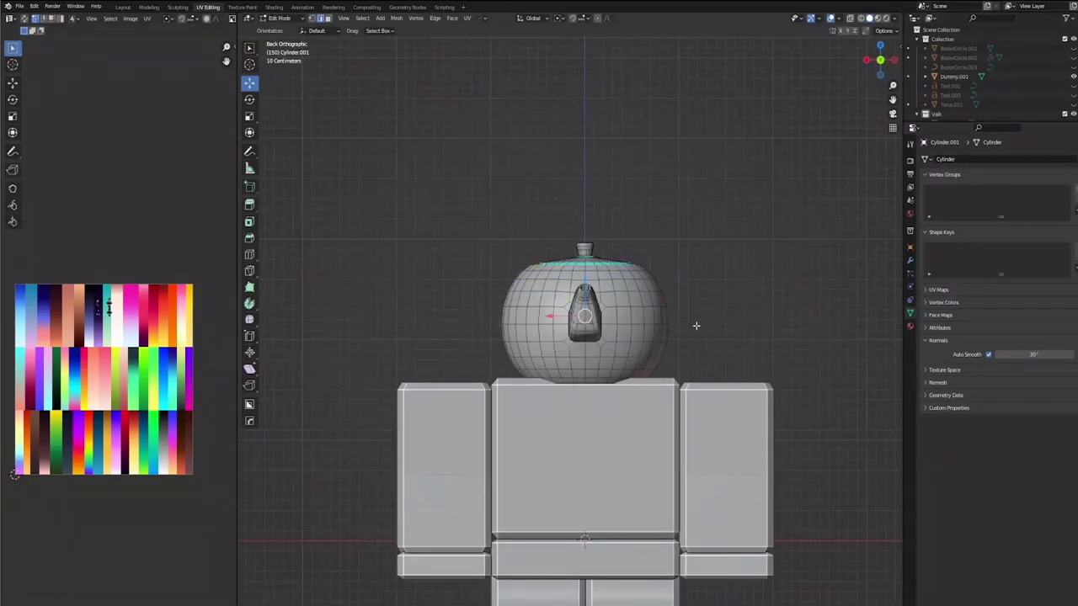
Step: In wireframe back view, select the half of the teapot on one side of the centre line, delete its faces and restore solid shading
key("z")
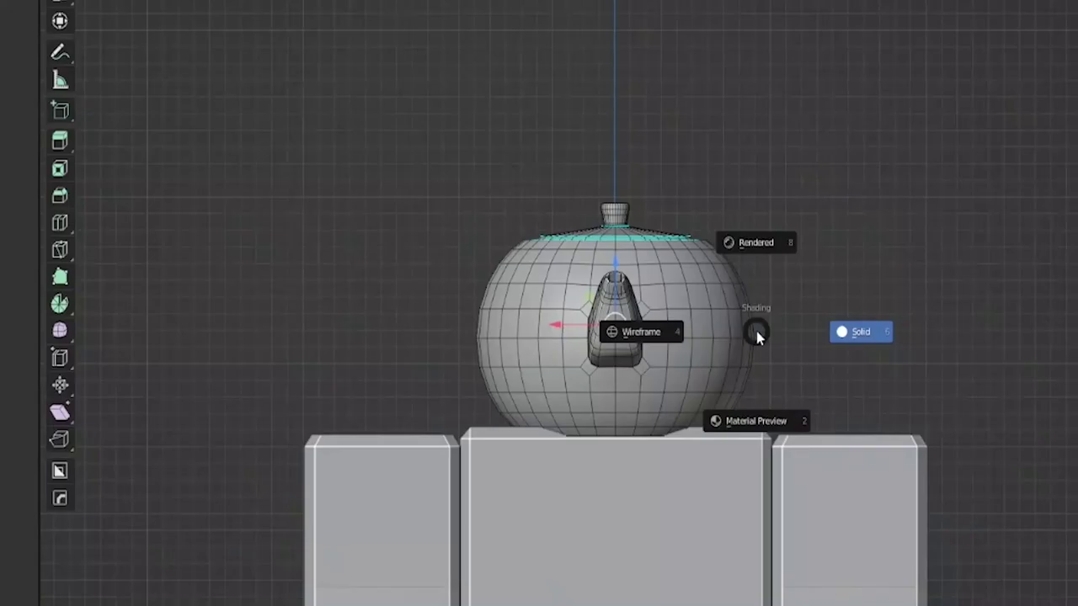
left_click(621, 320)
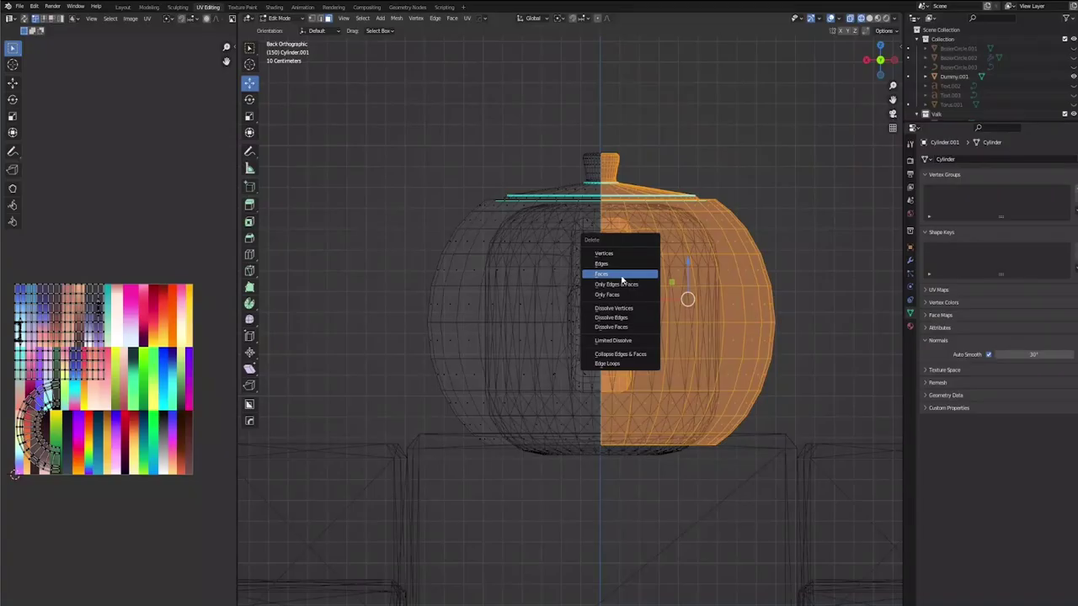
left_click(621, 278)
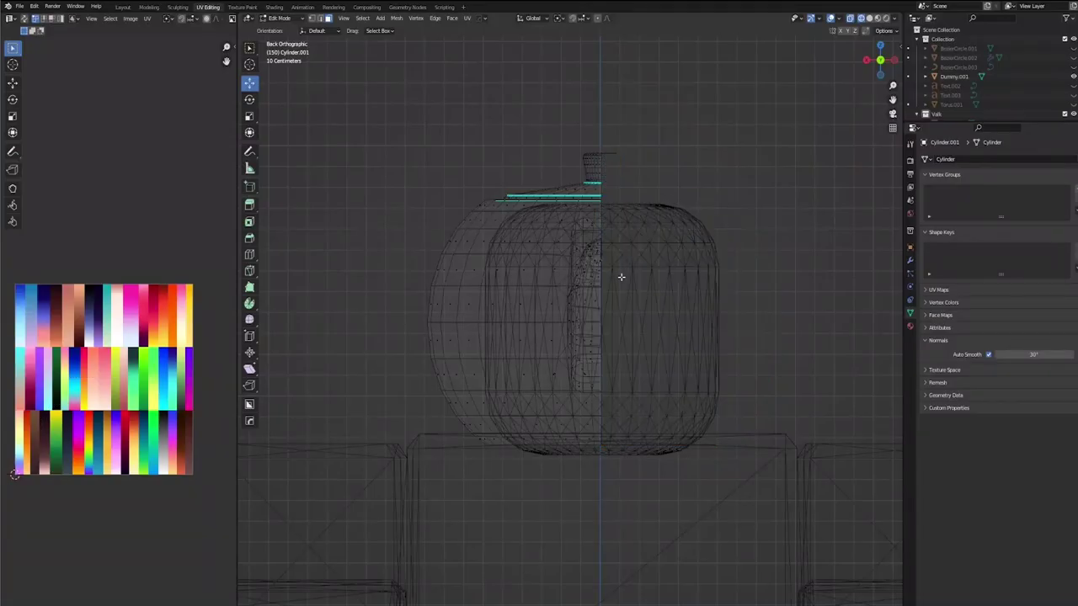
key("z")
middle_click_drag(650, 295, 509, 483)
scroll(729, 287, "down", 5)
scroll(590, 326, "up", 8)
key("Tab")
key("Tab")
left_click(473, 489)
left_click_drag(377, 500, 460, 518)
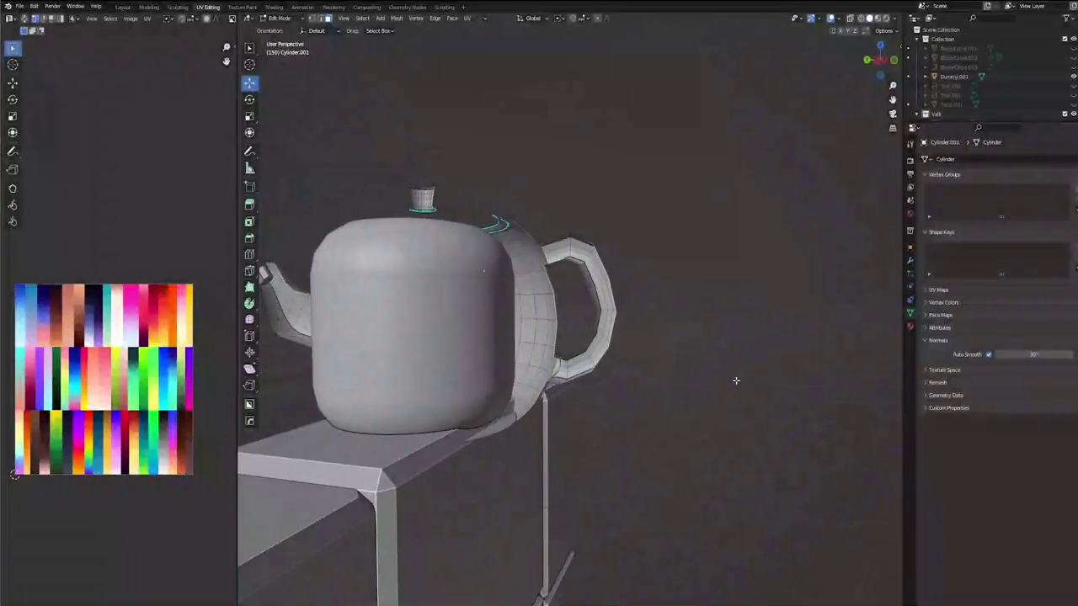
Step: In wireframe back view, box-select the stray vertices beyond the centre line near the body's base and delete them
key("KP_5")
key("ctrl+KP_1")
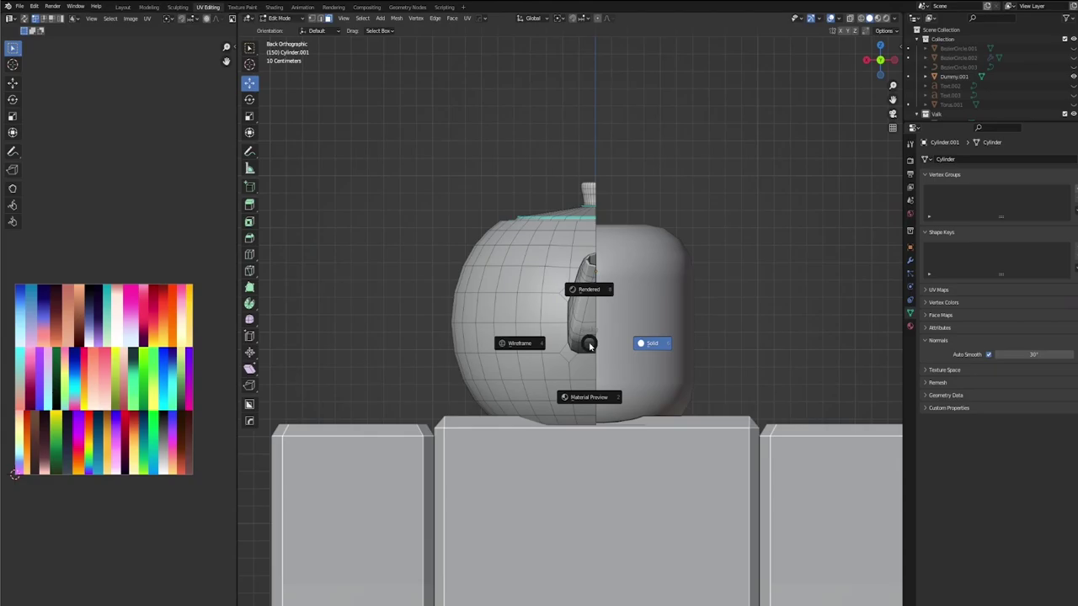
left_click(532, 345)
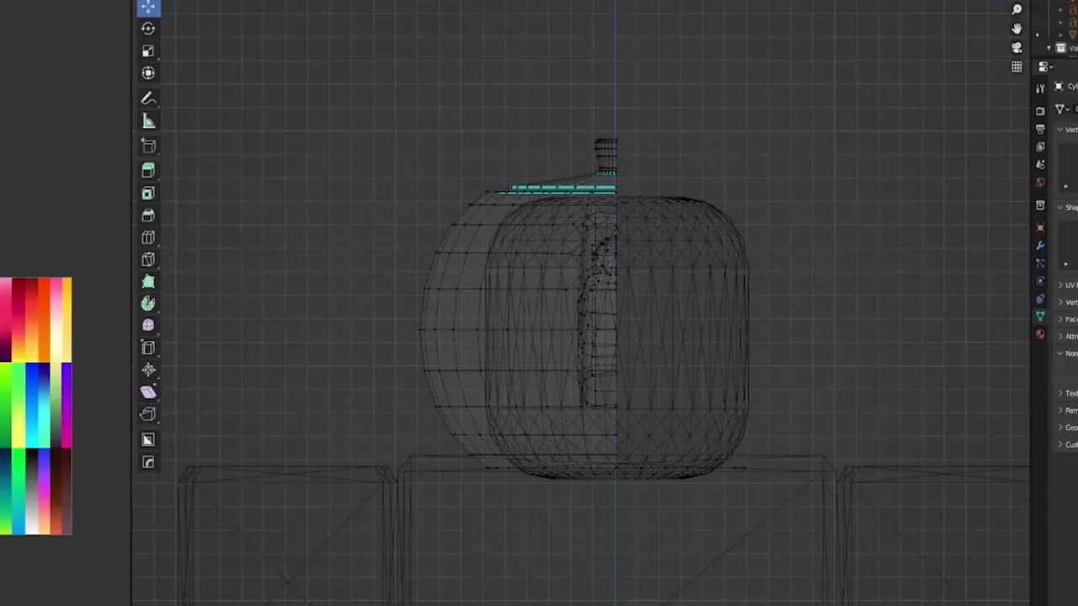
scroll(653, 211, "up", 3)
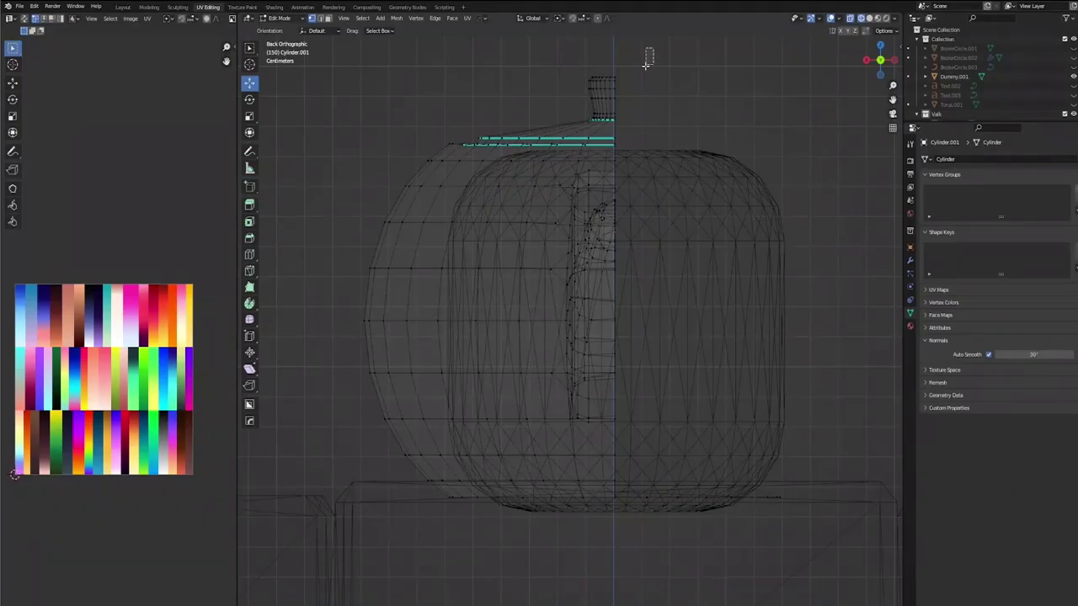
left_click_drag(613, 550, 613, 550)
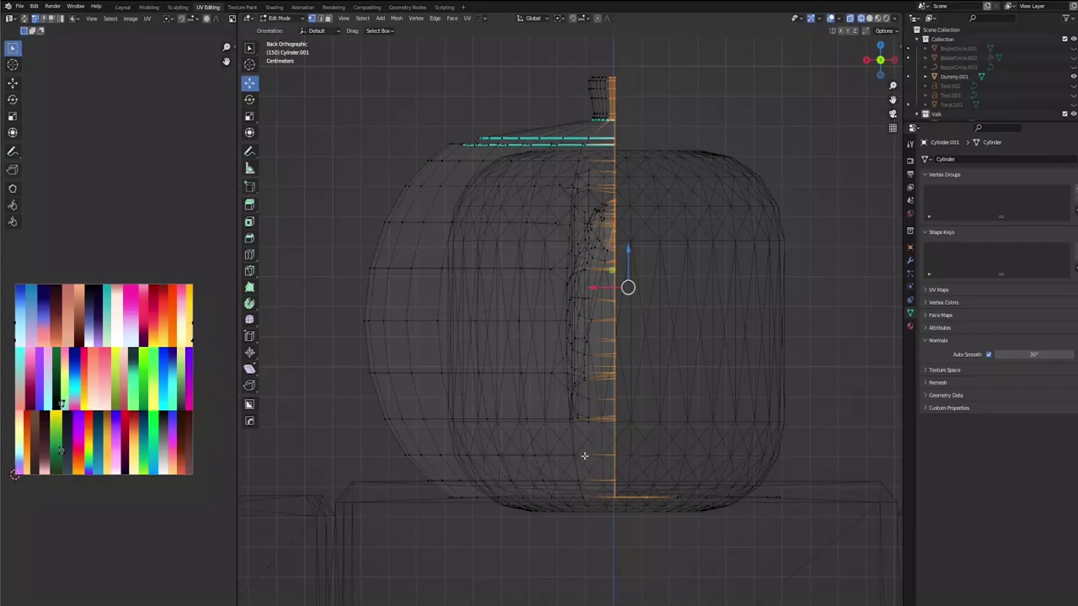
middle_click_drag(619, 335, 680, 432)
scroll(731, 410, "down", 5)
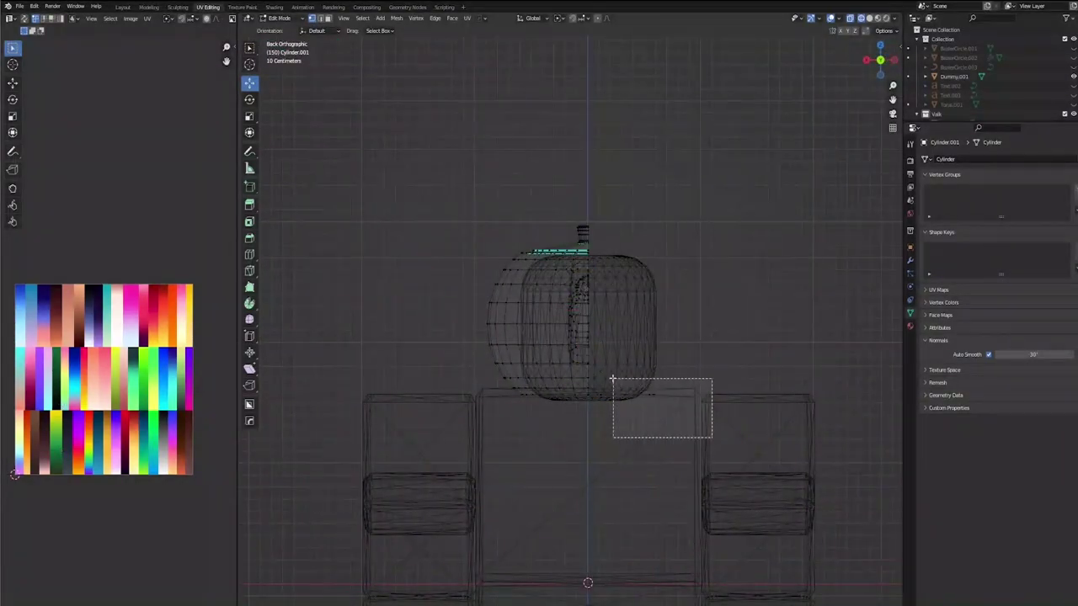
left_click_drag(595, 363, 595, 363)
key("x")
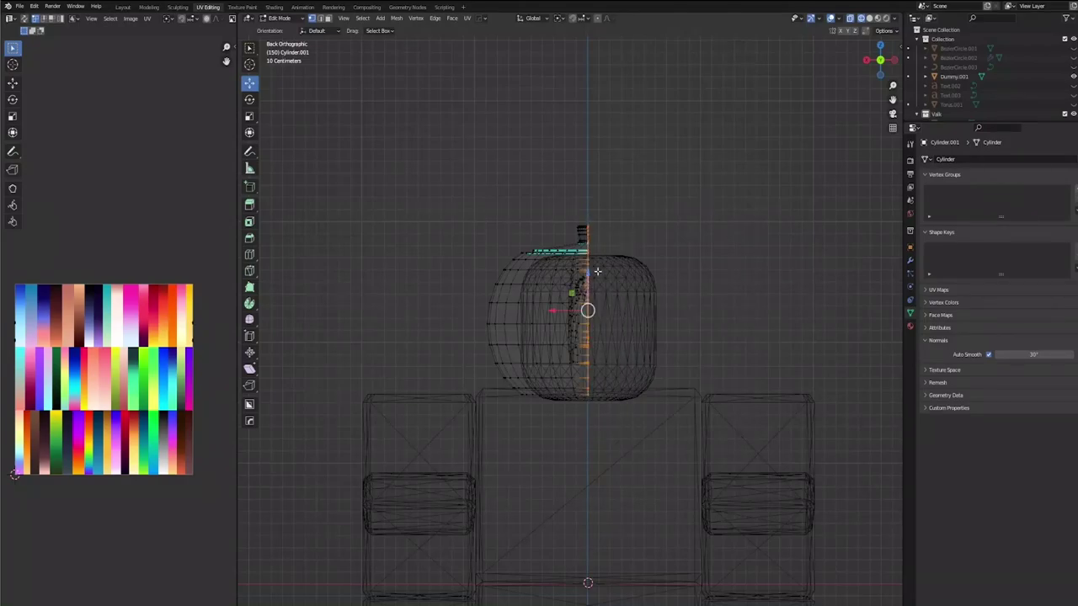
Step: Apply Checker Deselect to the vertices along the cut edge and move the remaining ones about -0.0526 m along X for a jagged break
scroll(597, 271, "up", 4)
left_click(364, 19)
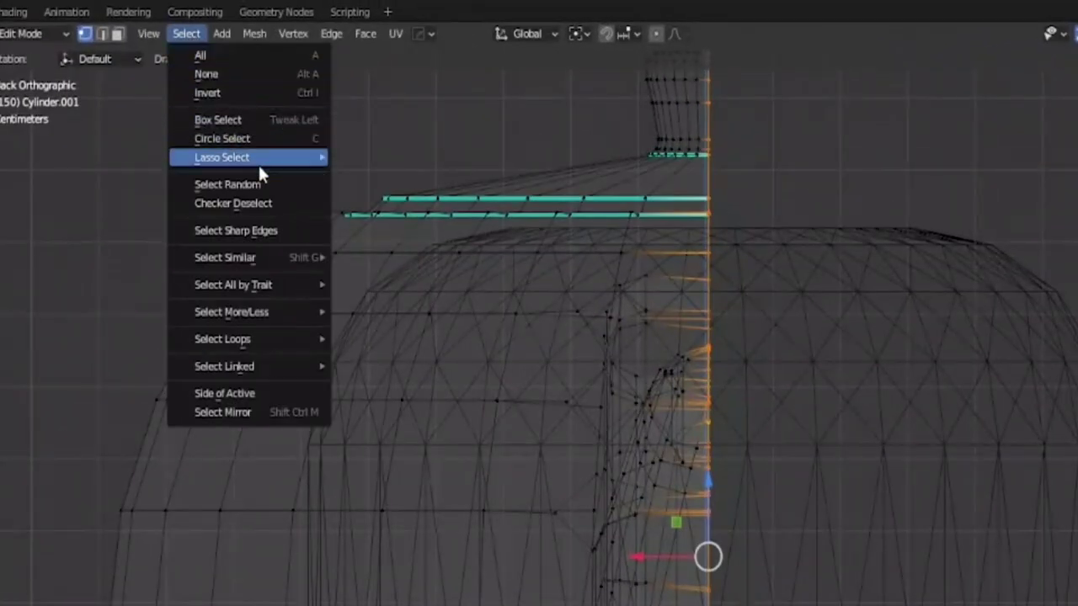
left_click(268, 204)
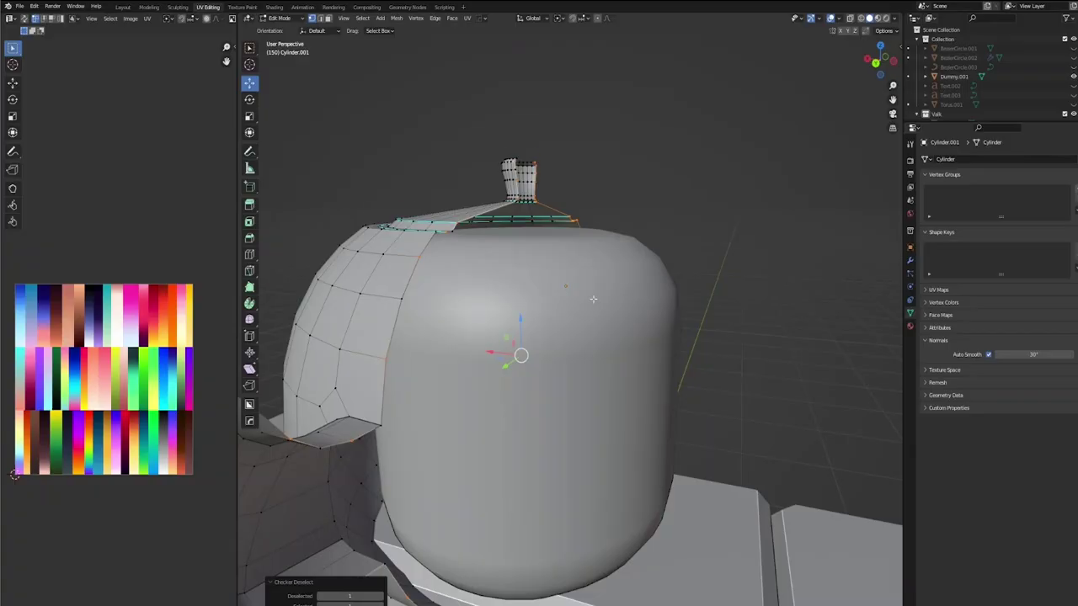
middle_click_drag(593, 299, 623, 297)
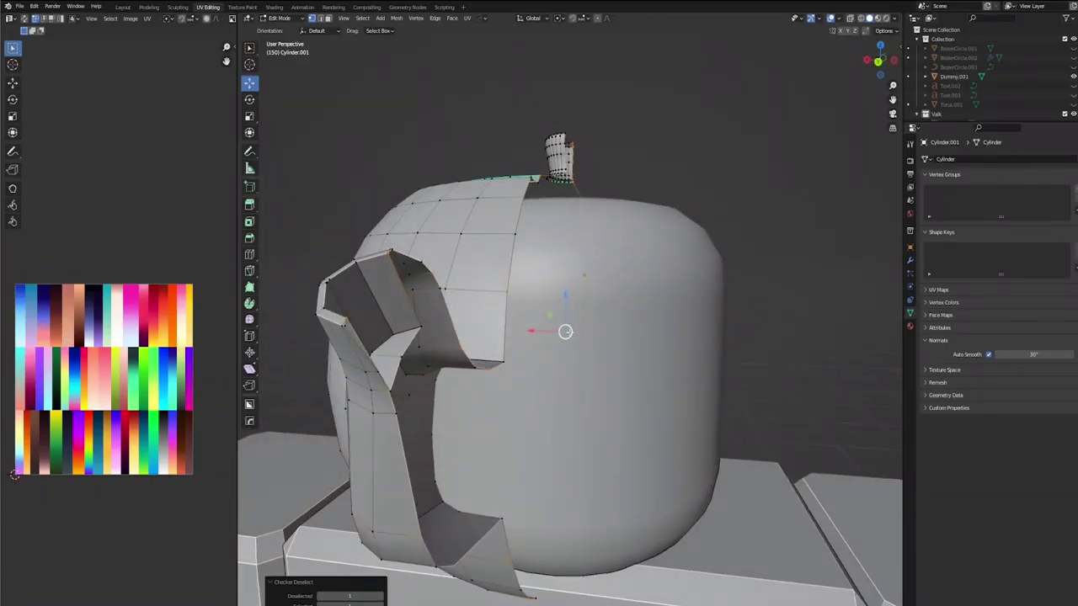
key("g")
key("x")
left_click(580, 330)
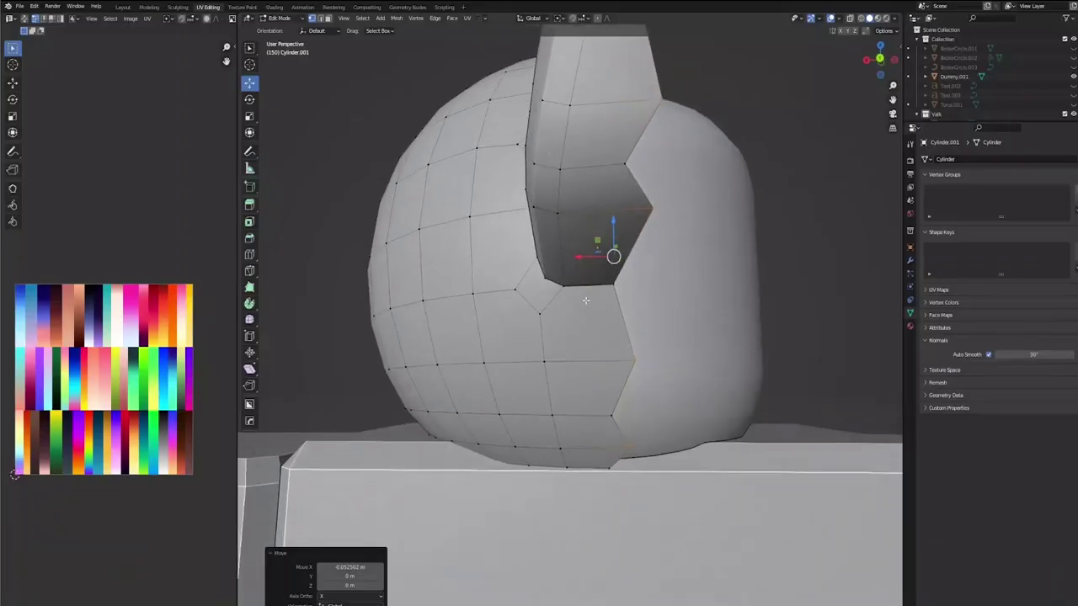
middle_click_drag(585, 301, 559, 261)
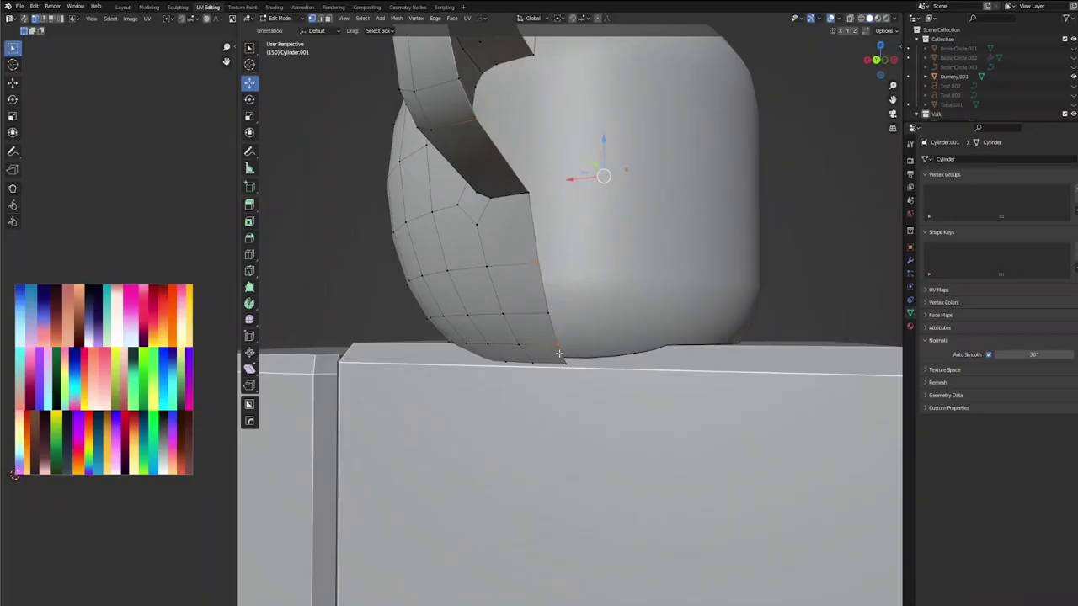
mouse_move(620, 221)
middle_mouse_down()
mouse_move(661, 233)
mouse_move(616, 228)
middle_mouse_up()
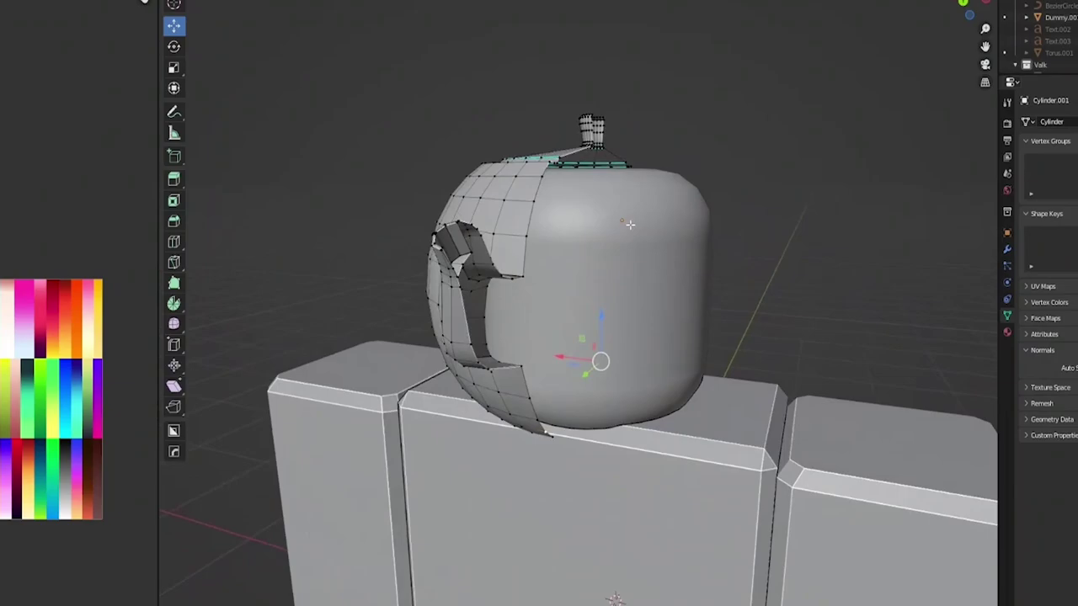
Step: Link the teapot material's Base Color to an Image Texture using Color Pallet.png
key("KP_1")
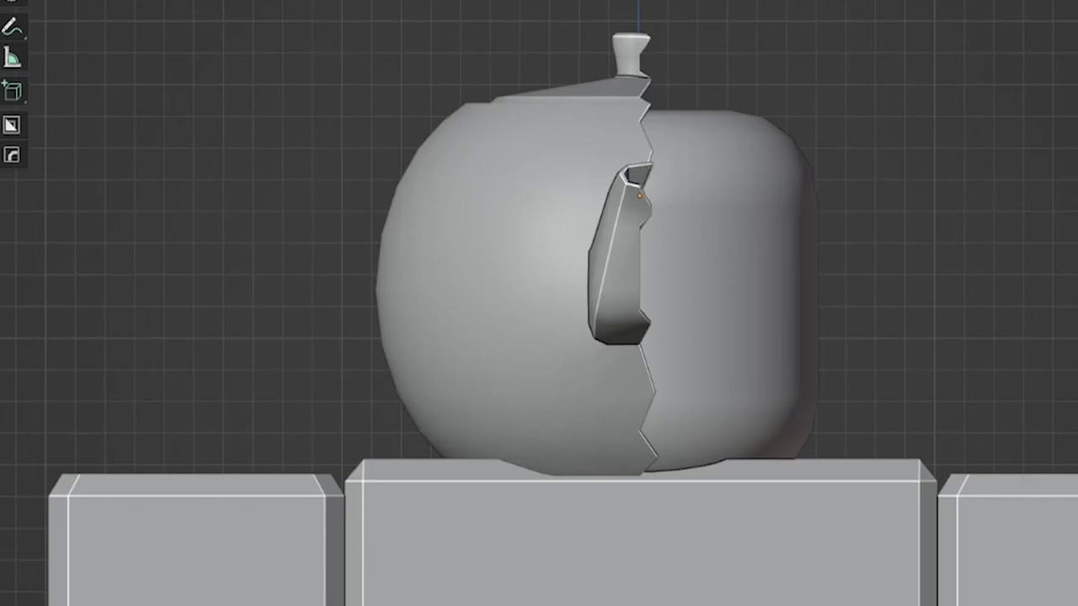
key("shift+a")
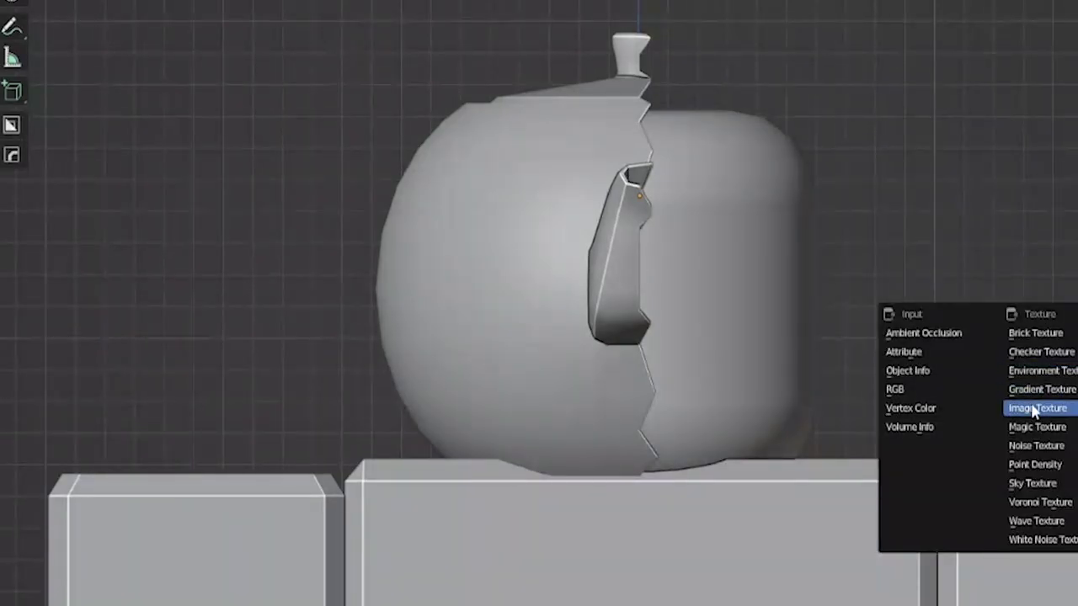
left_click(1034, 410)
left_click(796, 175)
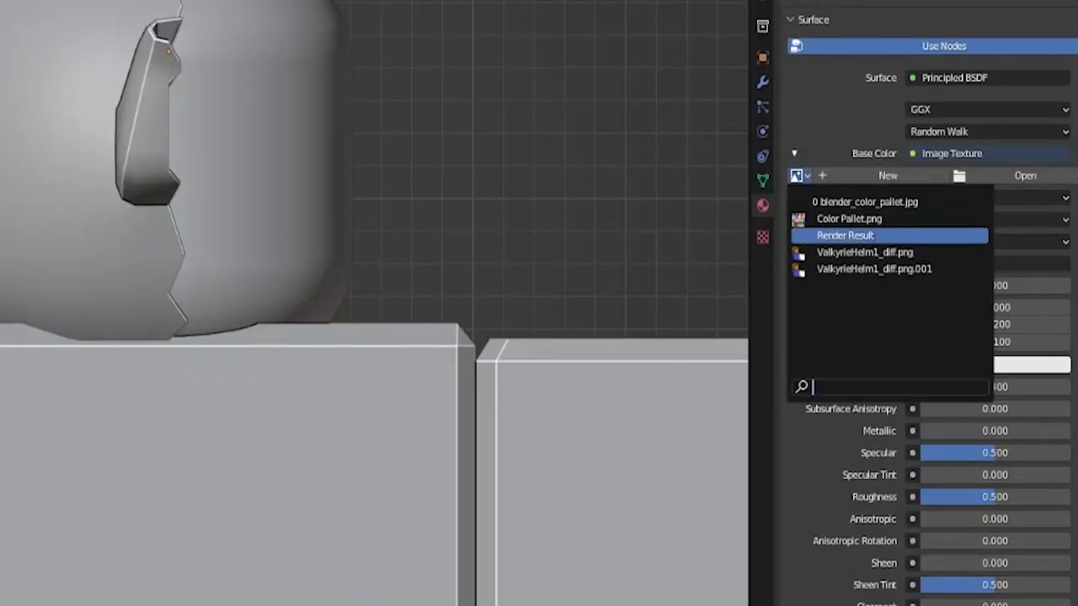
left_click(851, 218)
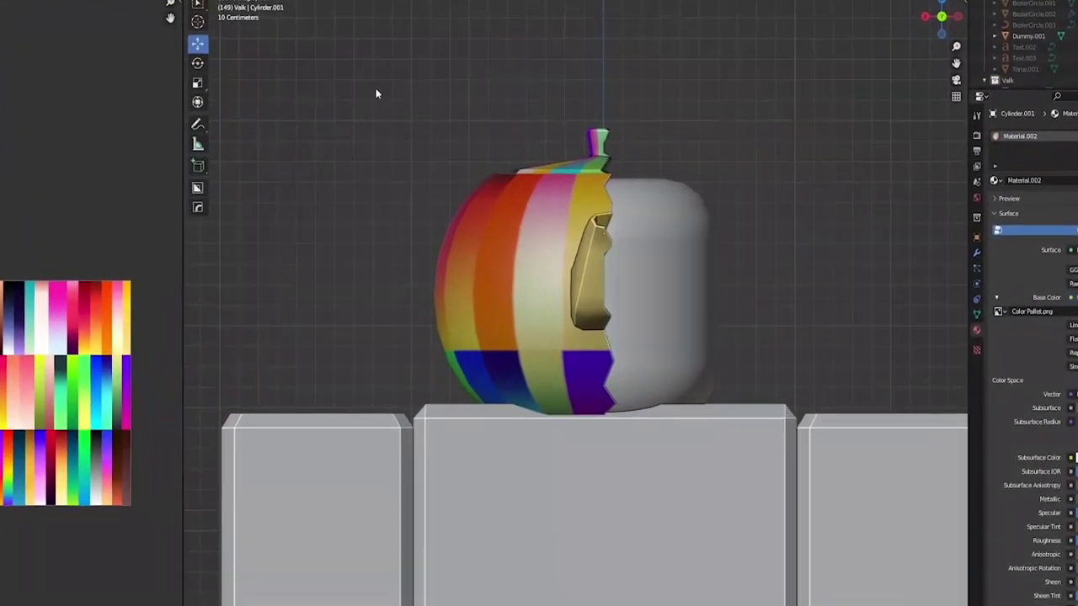
Step: Project the teapot's UVs from the back view and scale them over the cracked texture
key("Tab")
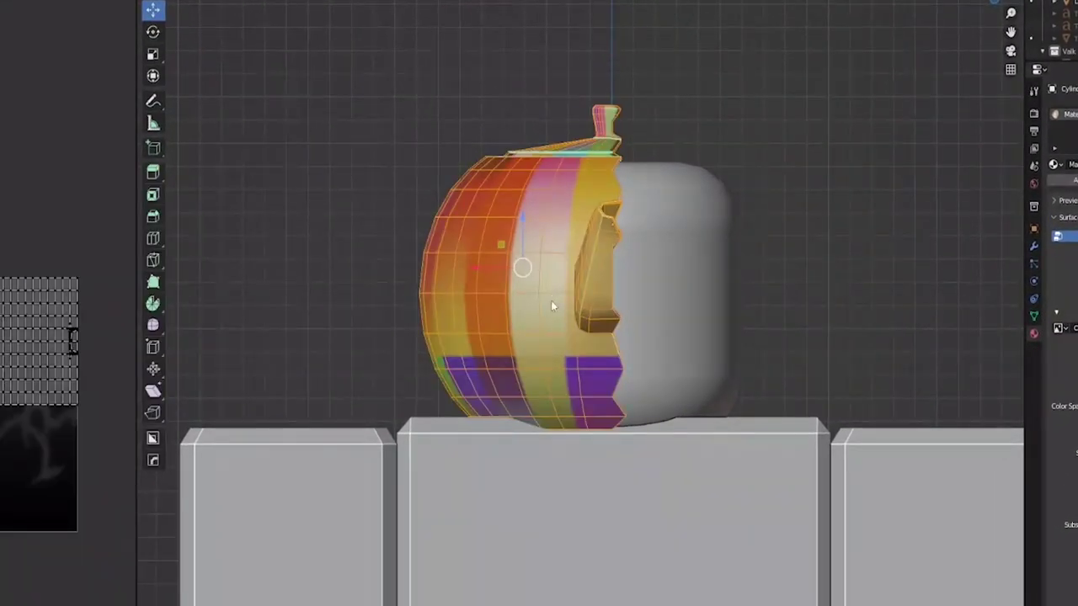
key("u")
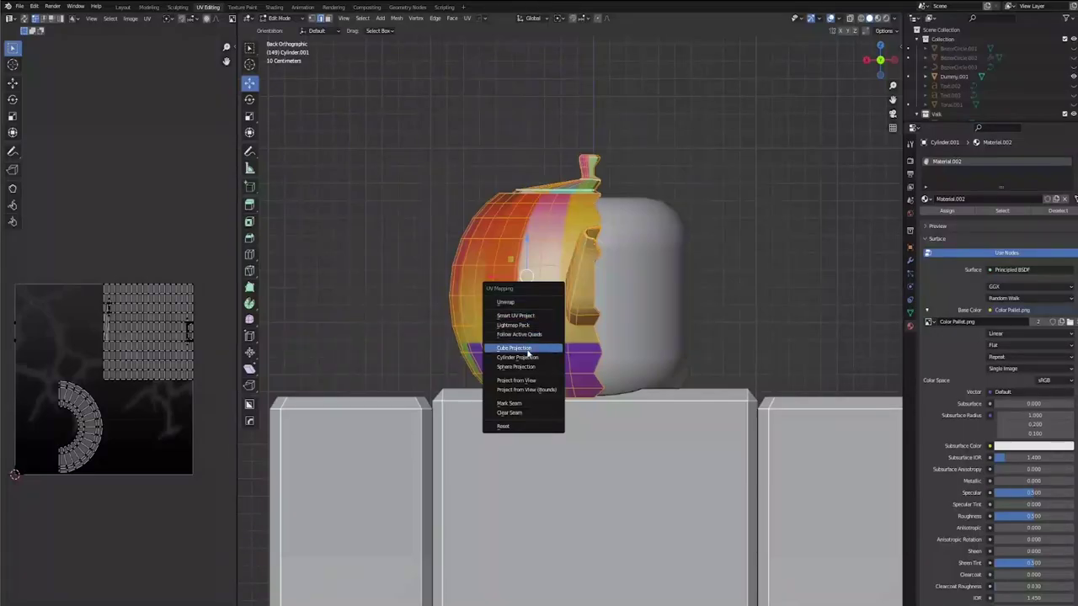
left_click(528, 349)
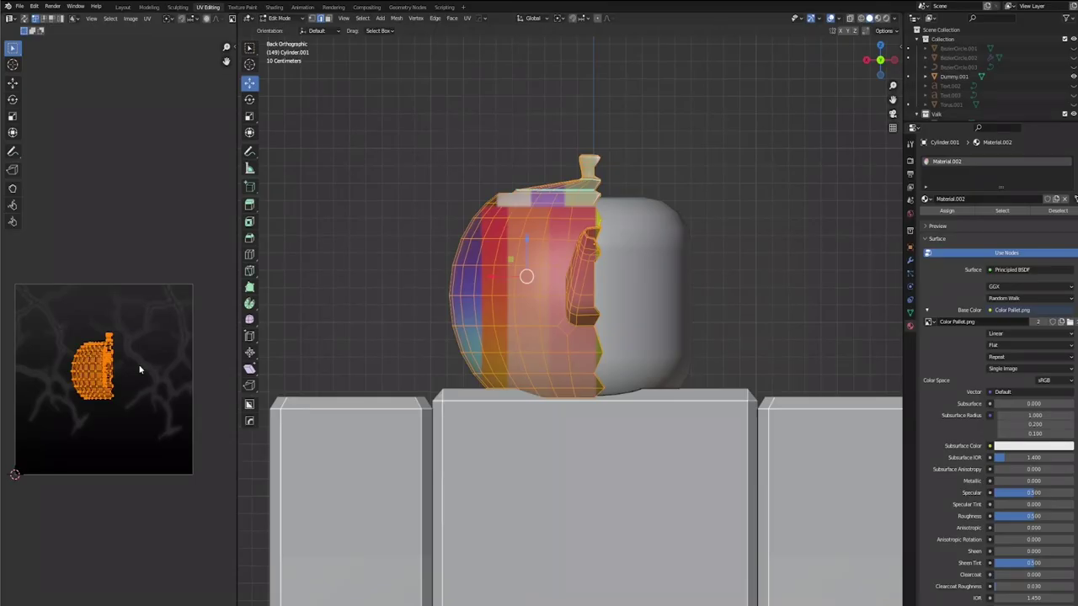
key("s")
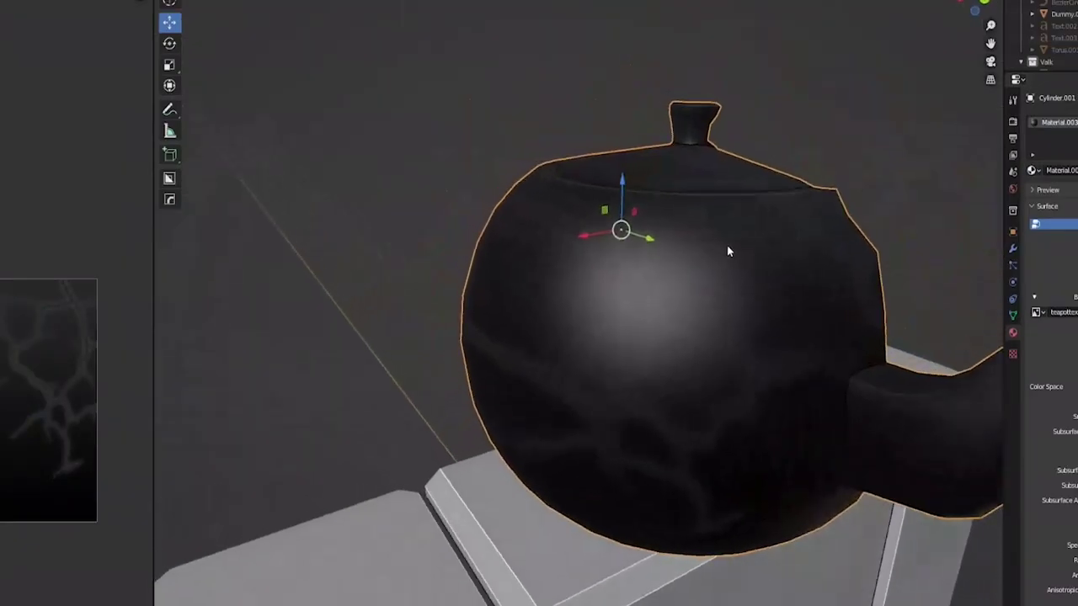
Step: Project the whole teapot's UVs from the right view, stretch them along Y and fit them within the cracked texture
middle_click_drag(726, 245, 883, 234)
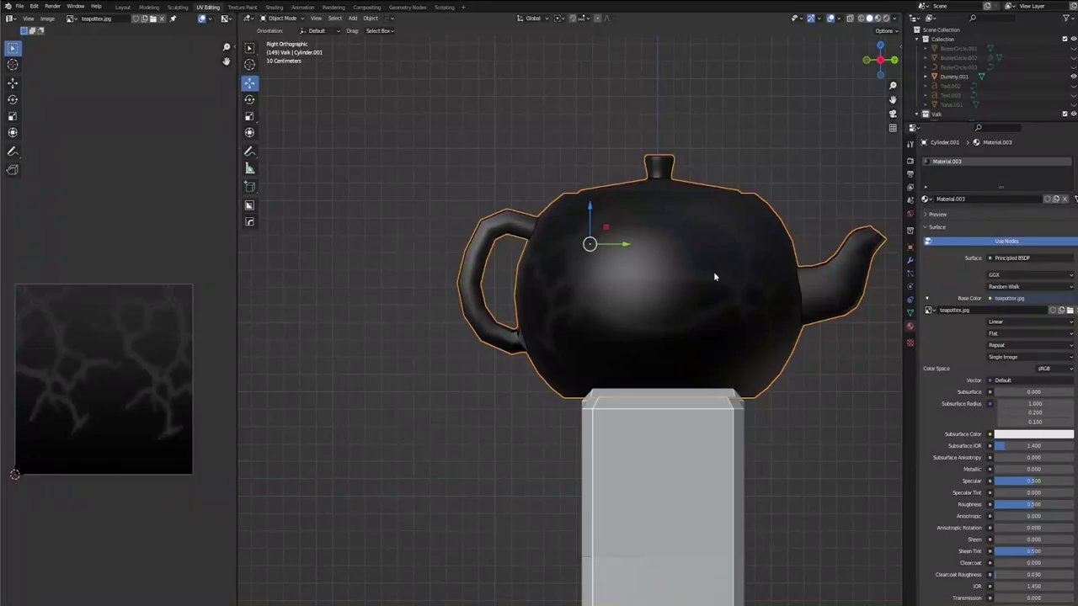
key("Tab")
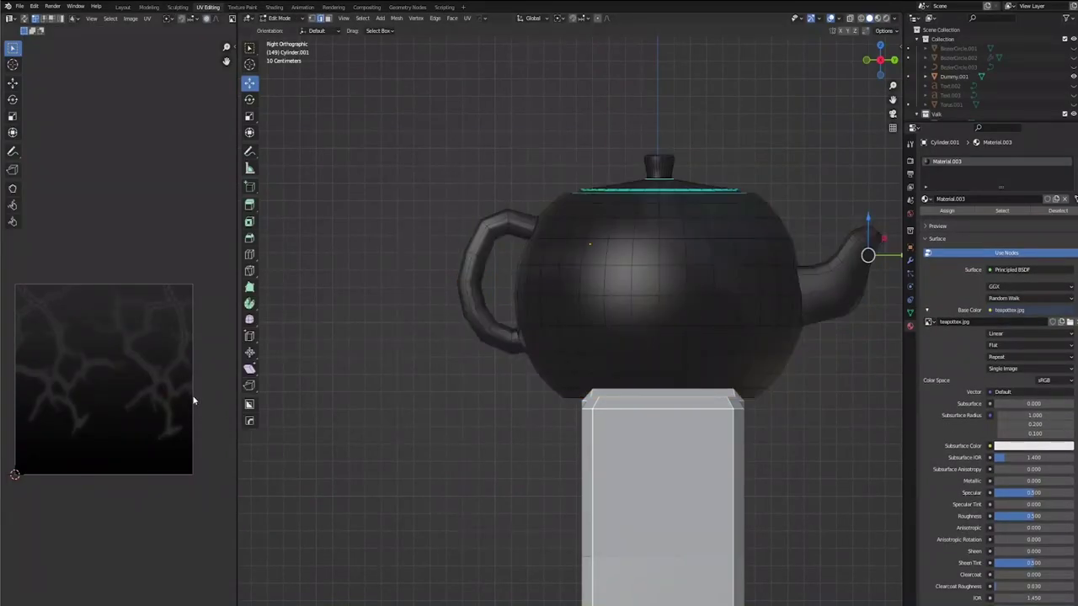
key("a")
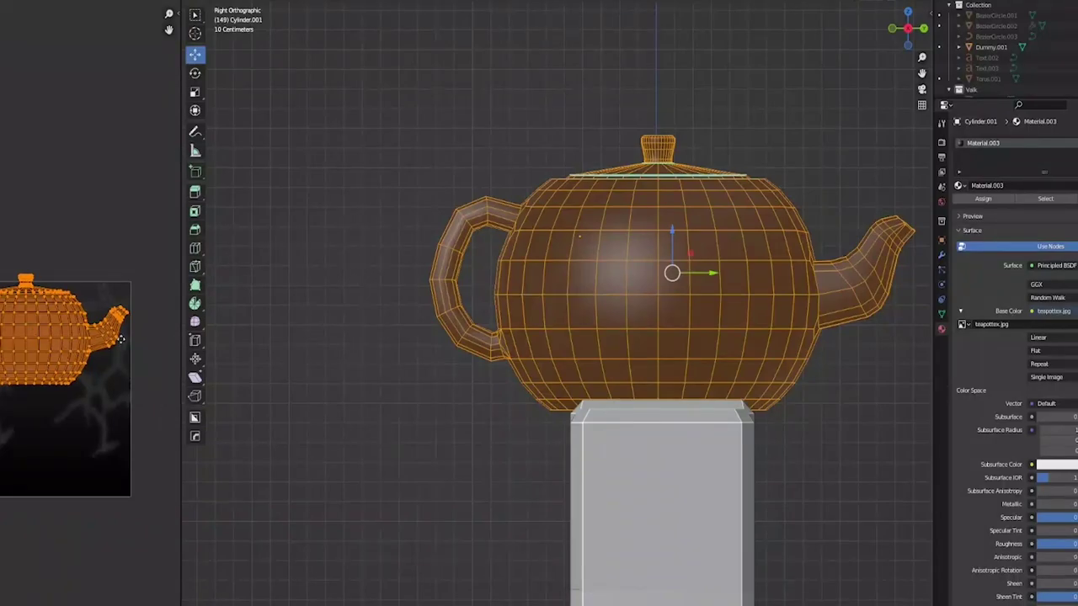
key("g")
key("s")
key("y")
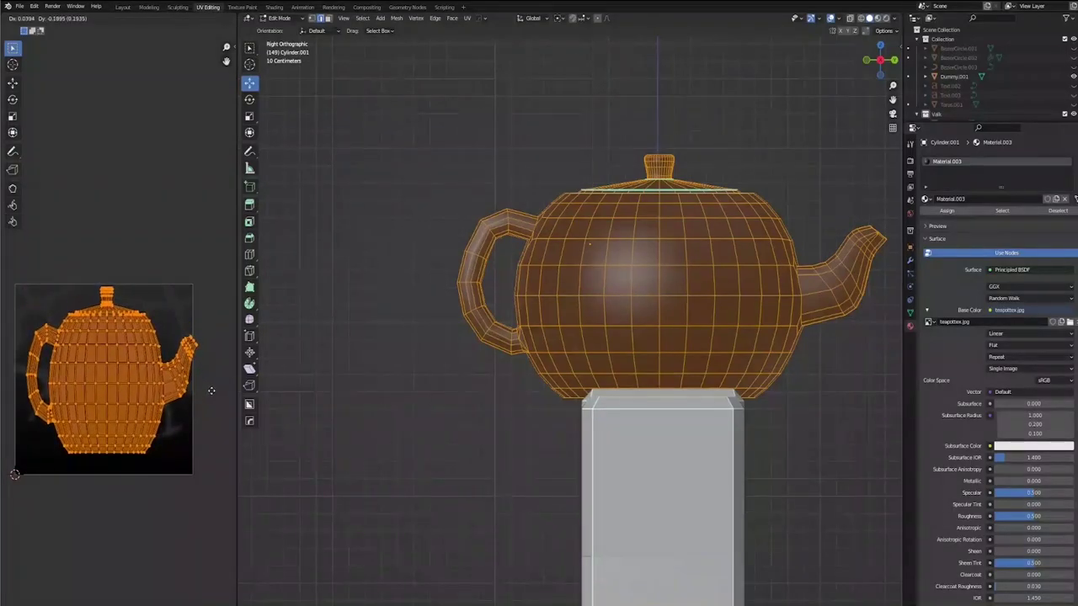
left_click(210, 389)
key("Tab")
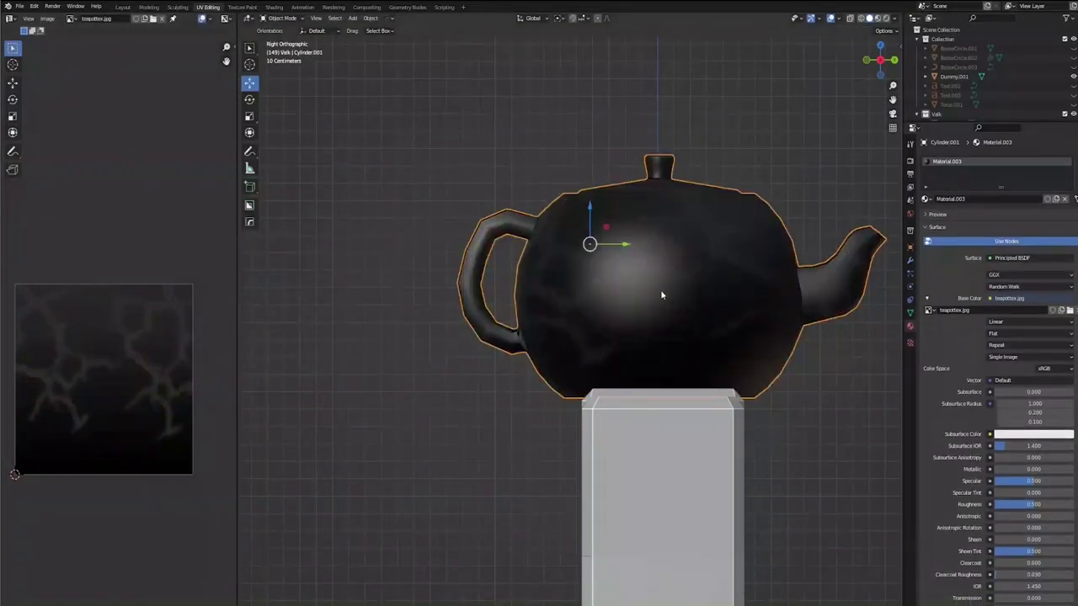
Step: Select the face loop forming the lid's outer rim and move its UVs down to the texture's darkest area
middle_click_drag(660, 295, 596, 355)
key("Tab")
left_click(328, 19)
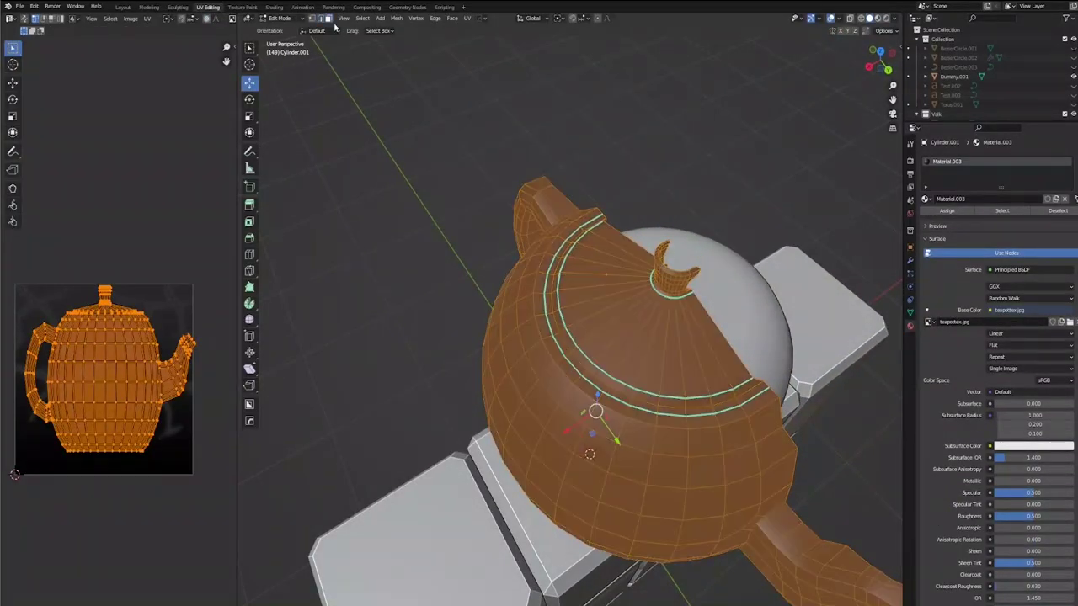
left_click(554, 335, "alt")
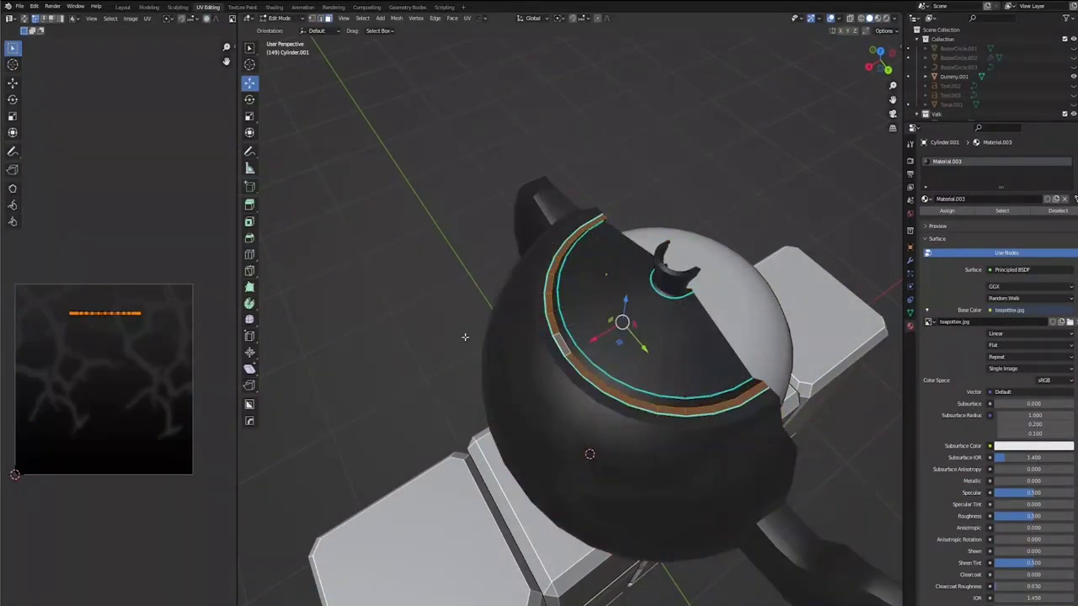
key("g")
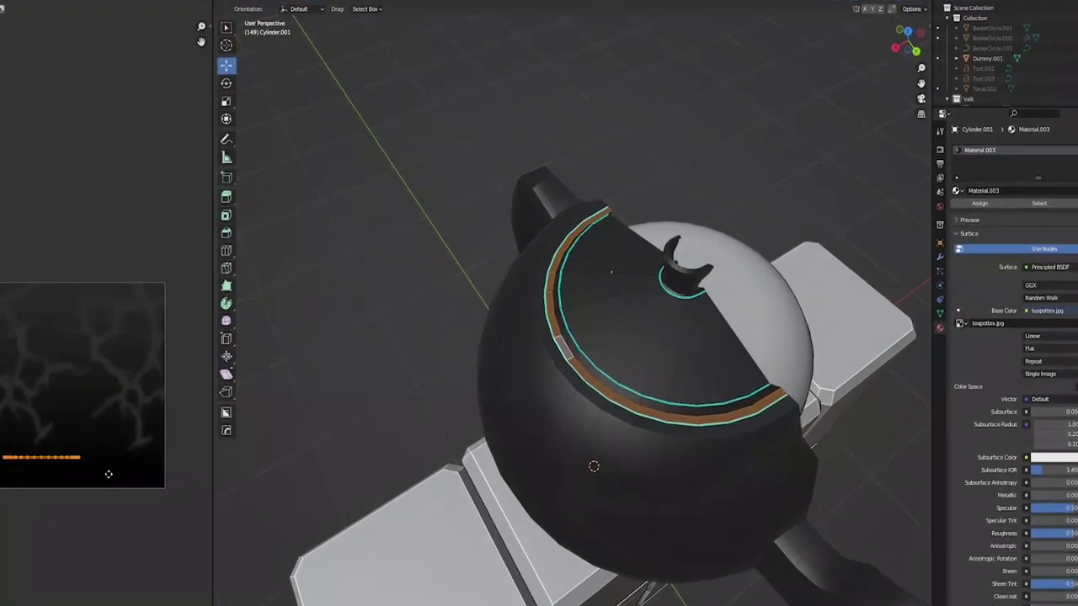
left_click(153, 478)
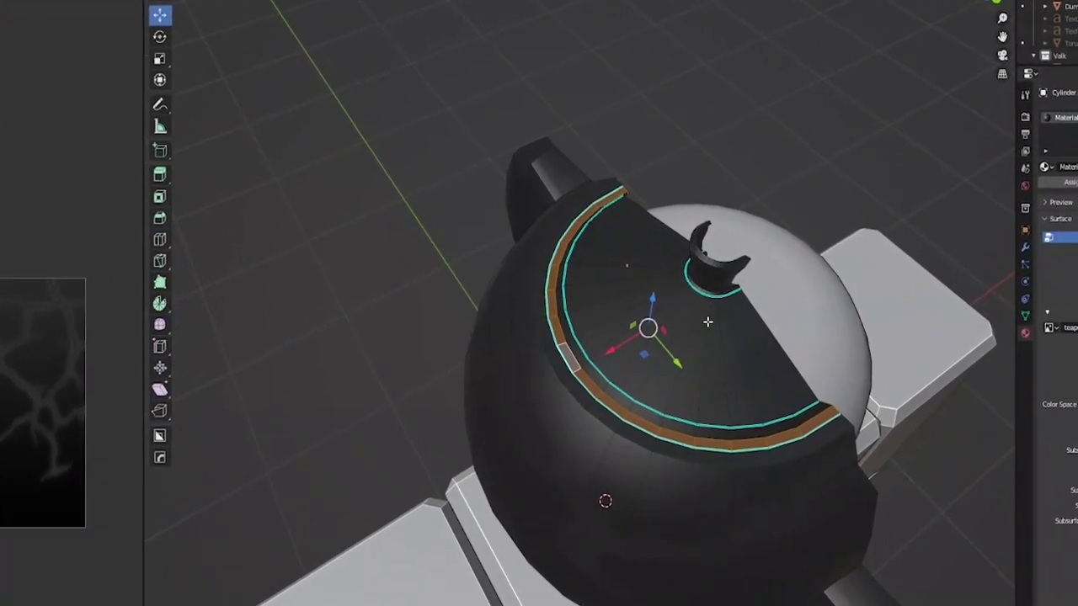
Step: Select the ring of faces on the lid's top, shrink their UVs and place them along the texture's upper edge
left_click(692, 331, "alt")
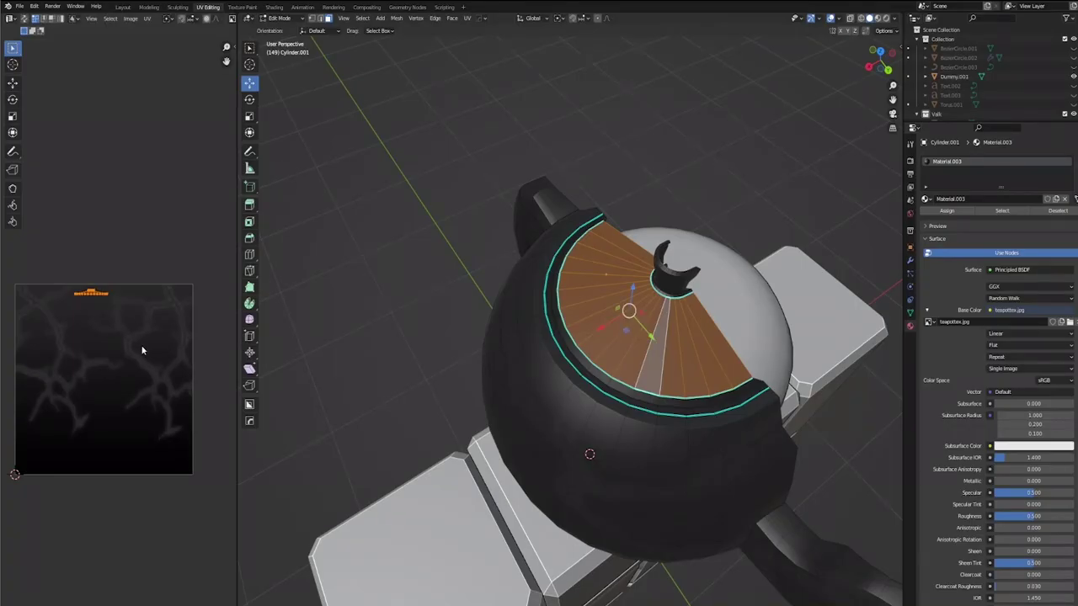
key("Tab")
middle_click_drag(581, 336, 675, 301)
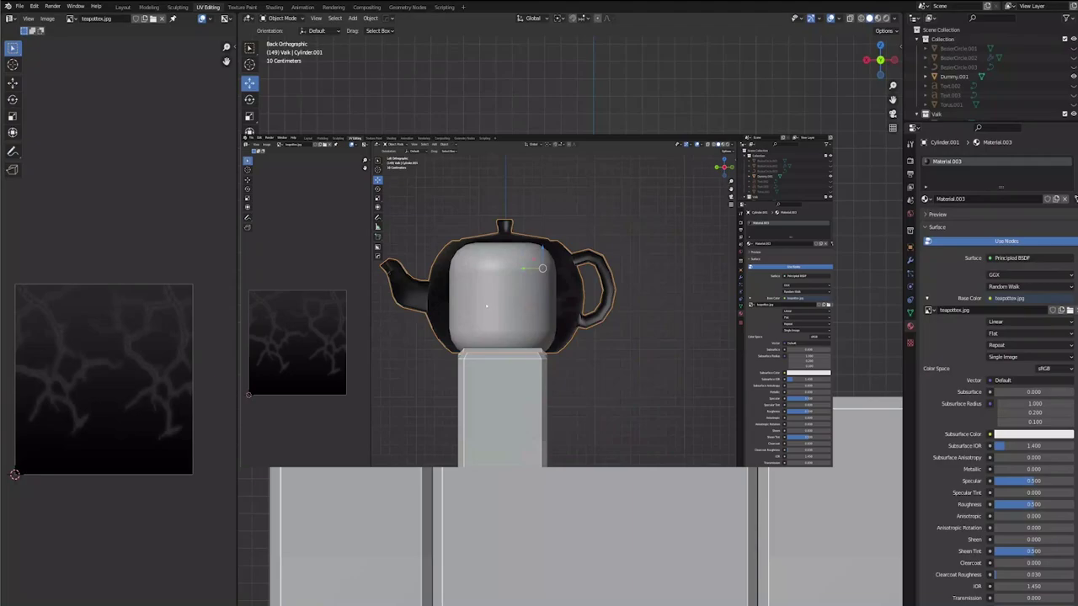
Step: Inspect the textured teapot from several sides and turn off the viewport's specular highlight so the cracked texture shows evenly
middle_click_drag(581, 303, 734, 295)
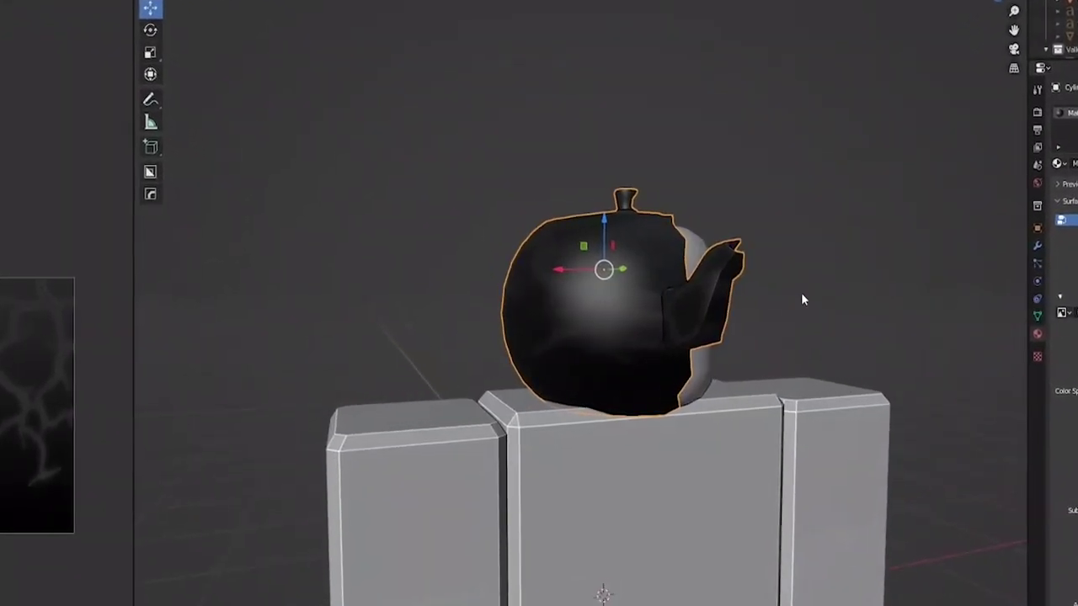
middle_click_drag(801, 300, 715, 412)
middle_click_drag(669, 384, 719, 328)
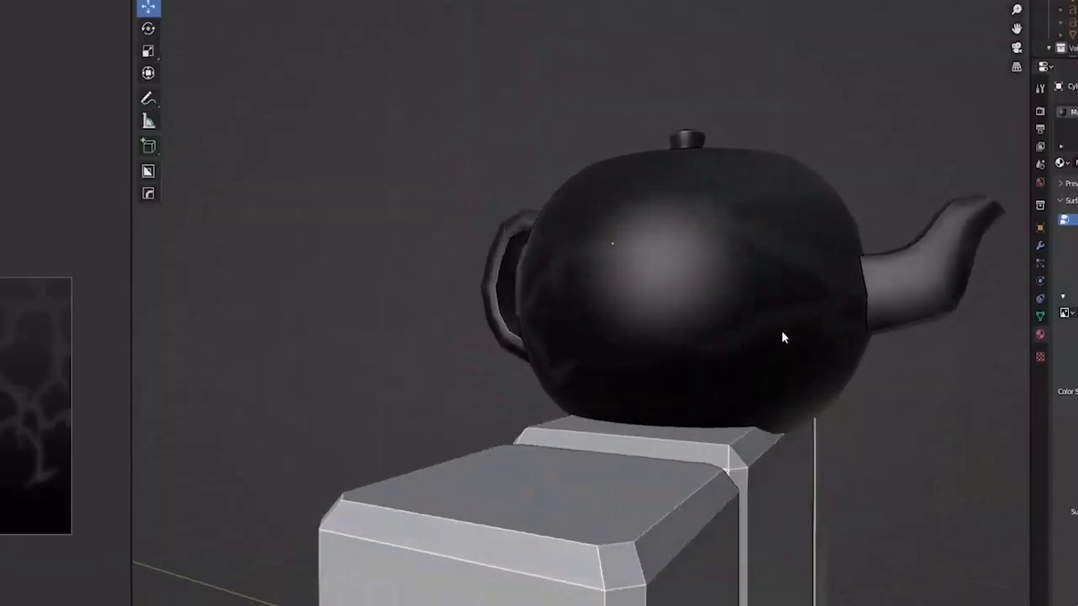
mouse_move(783, 336)
middle_mouse_down()
mouse_move(813, 333)
mouse_move(769, 335)
mouse_move(815, 333)
mouse_move(796, 338)
middle_mouse_up()
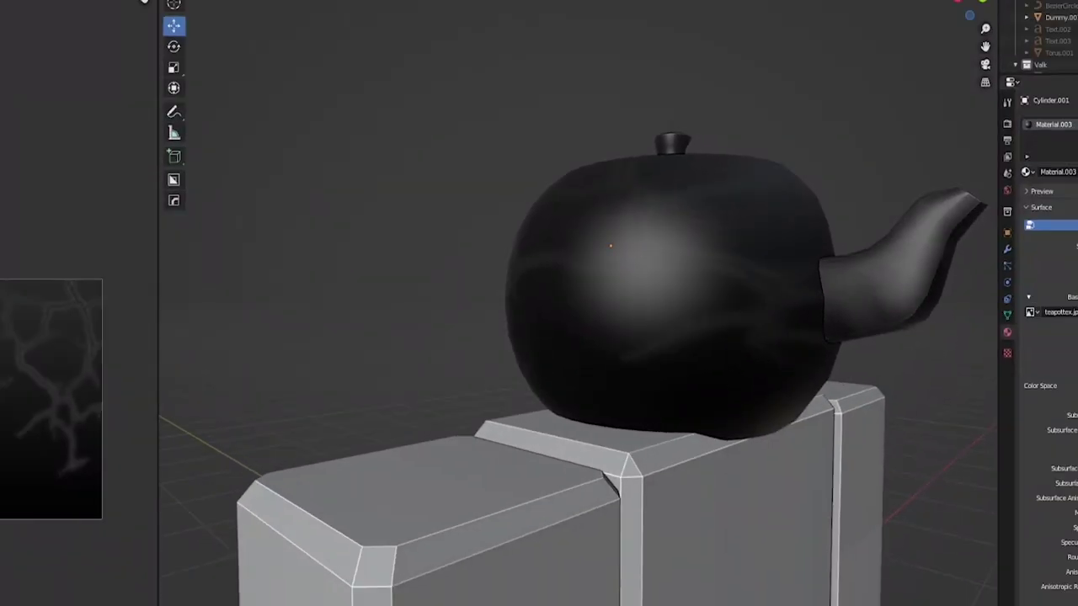
left_click(988, 1)
left_click(977, 3)
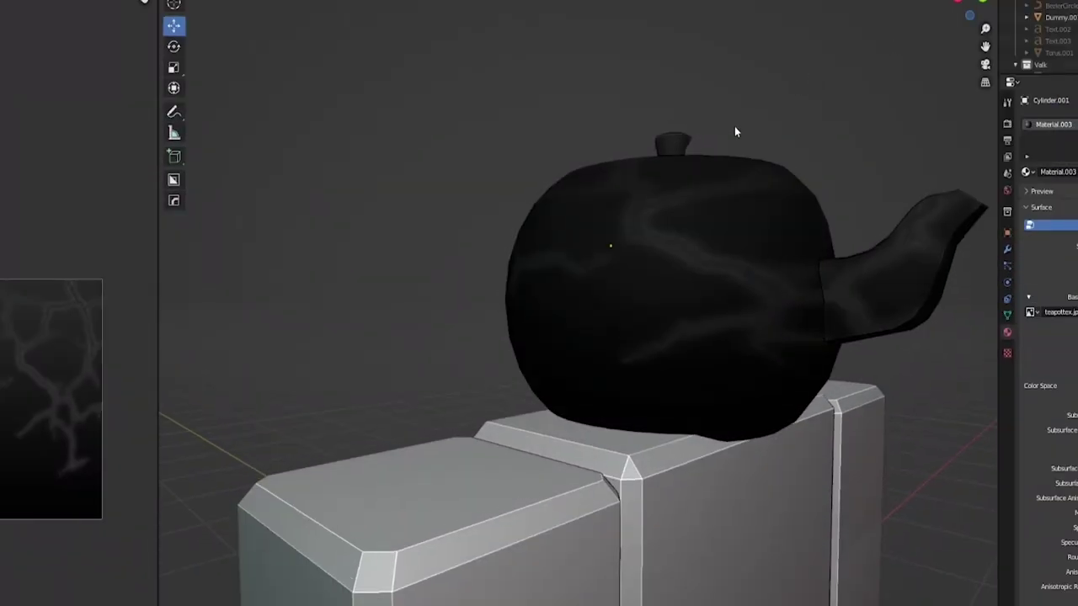
middle_click_drag(734, 131, 703, 204)
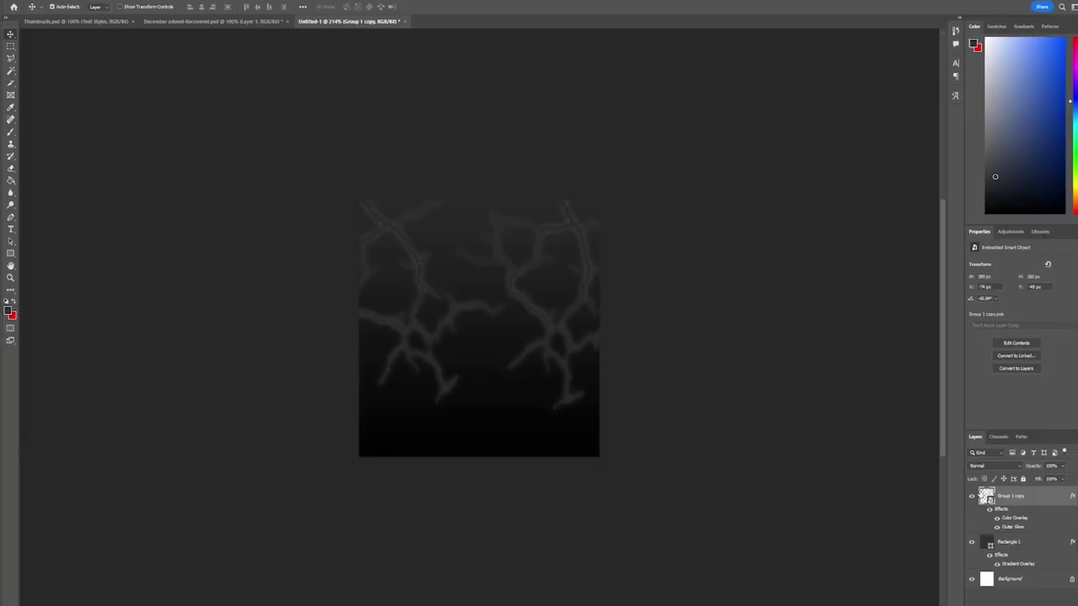
Step: Switch to Photoshop and enable a black Inner Shadow in the layer style of the crack layer Group 1 copy
right_click(986, 498)
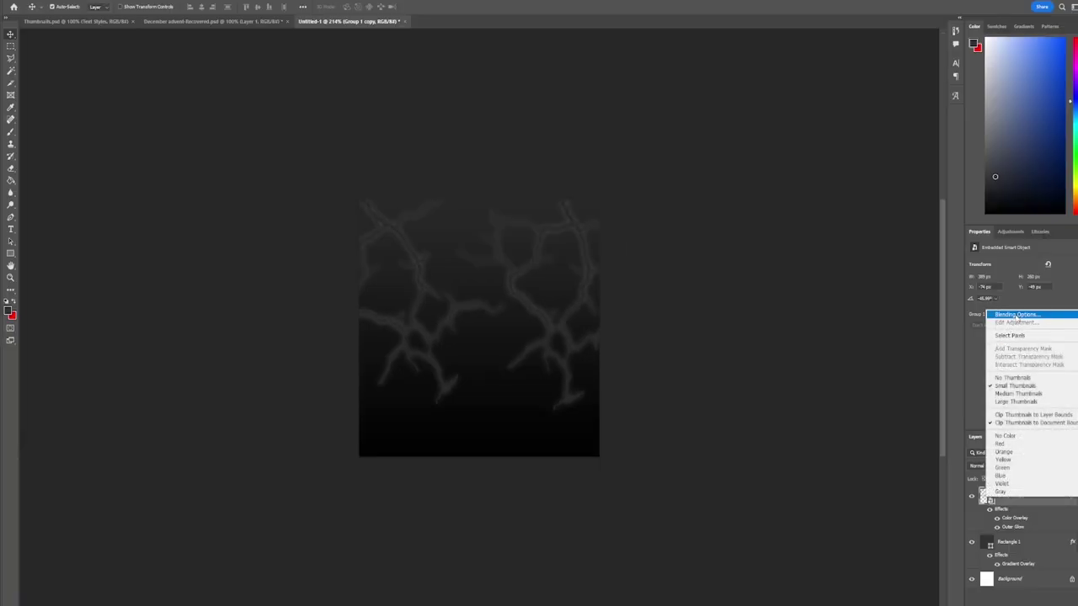
left_click(1016, 314)
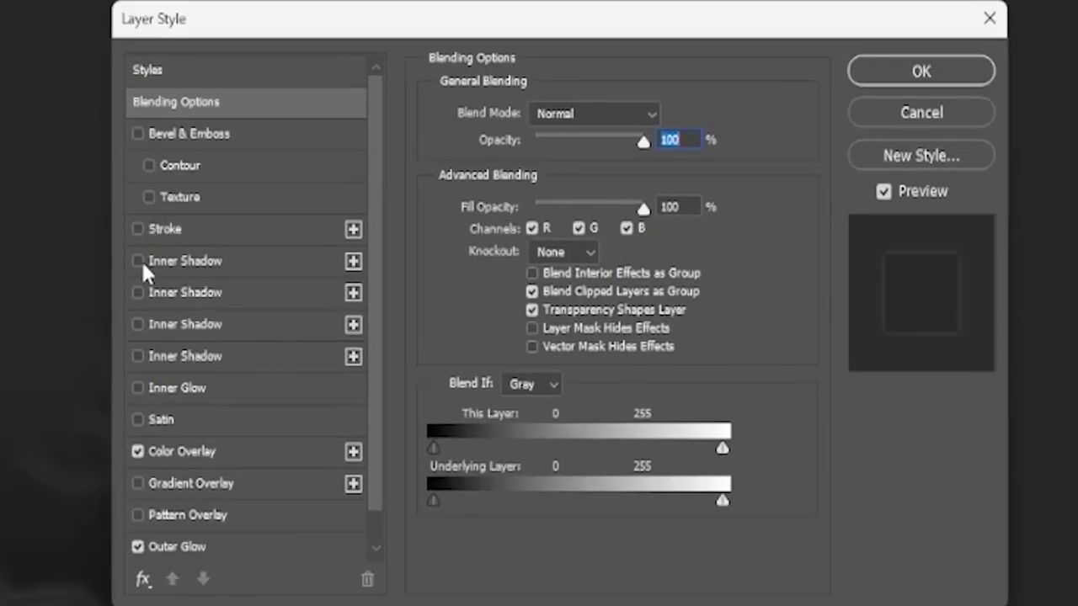
left_click(159, 260)
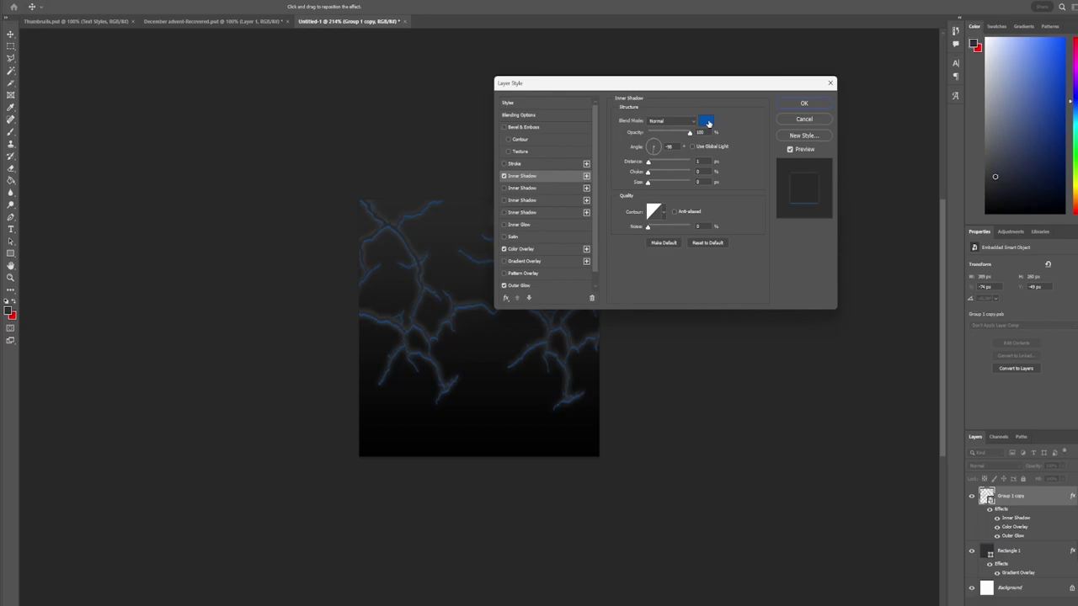
left_click(705, 122)
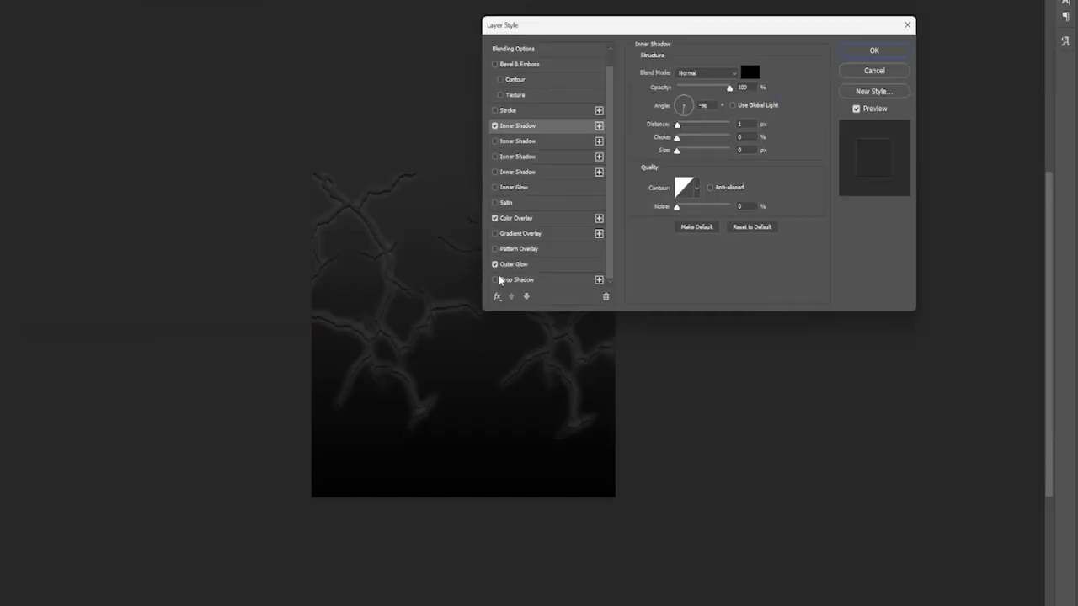
Step: Enable the crack layer's Drop Shadow and increase its distance slightly, and check the updated texture on the teapot in Blender
left_click(523, 283)
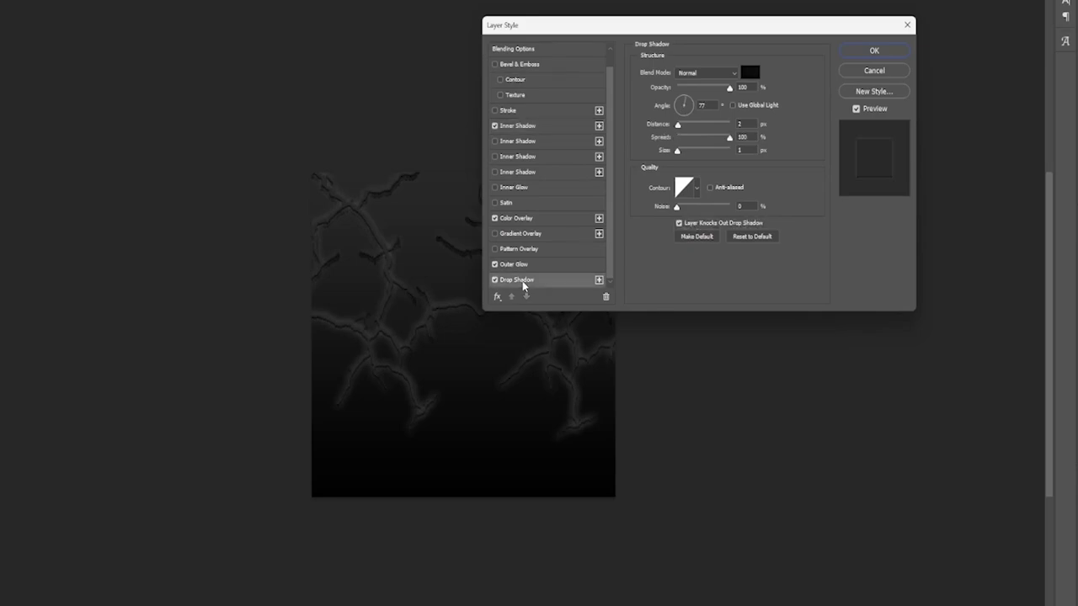
scroll(407, 336, "down", 2)
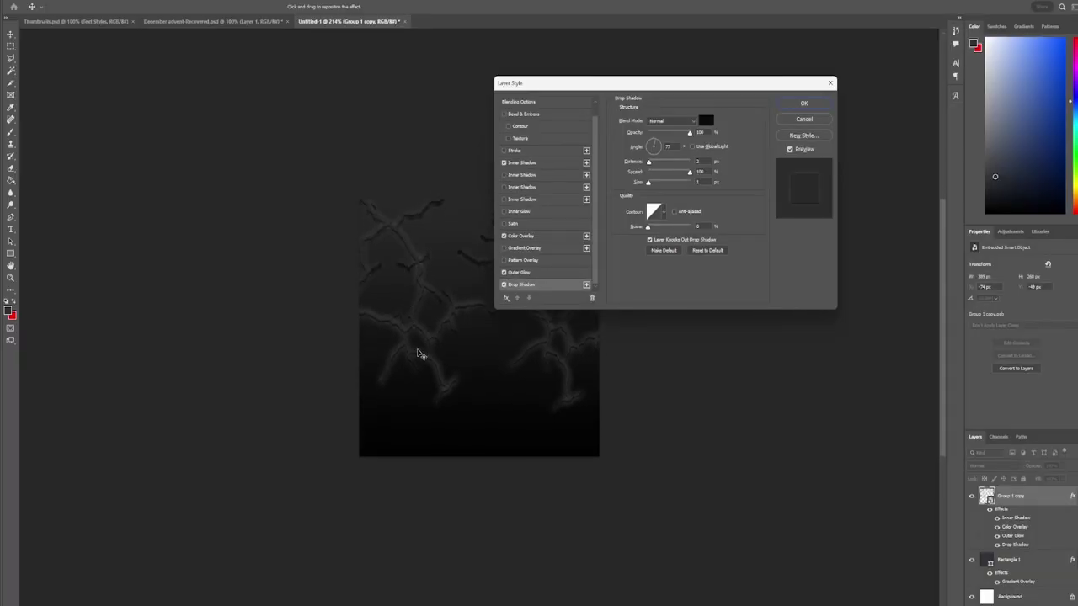
scroll(419, 354, "up", 3, "alt")
left_click_drag(648, 162, 658, 165)
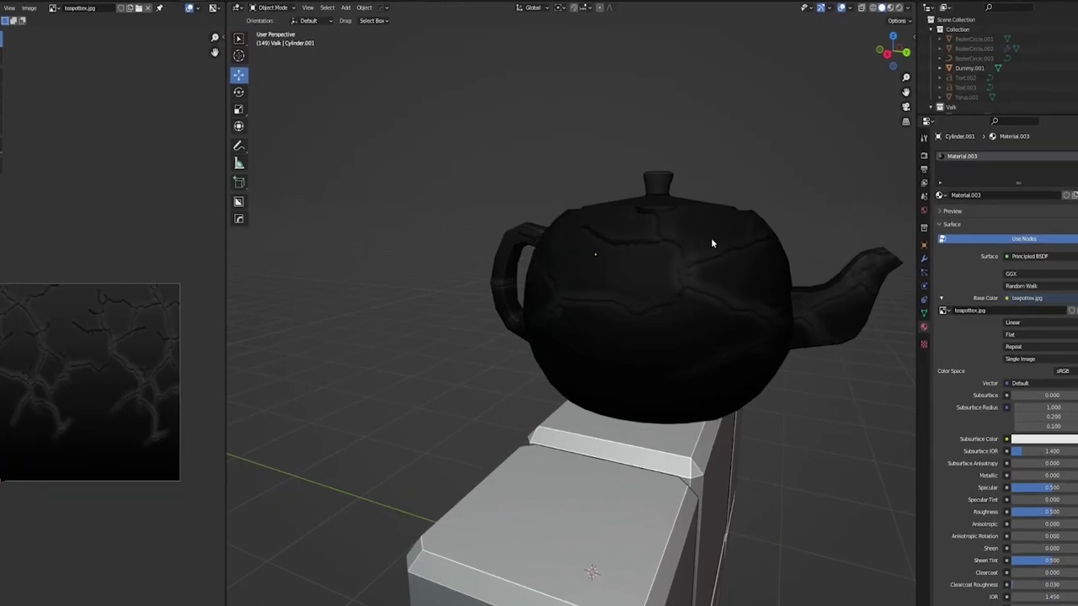
middle_click_drag(710, 237, 775, 284)
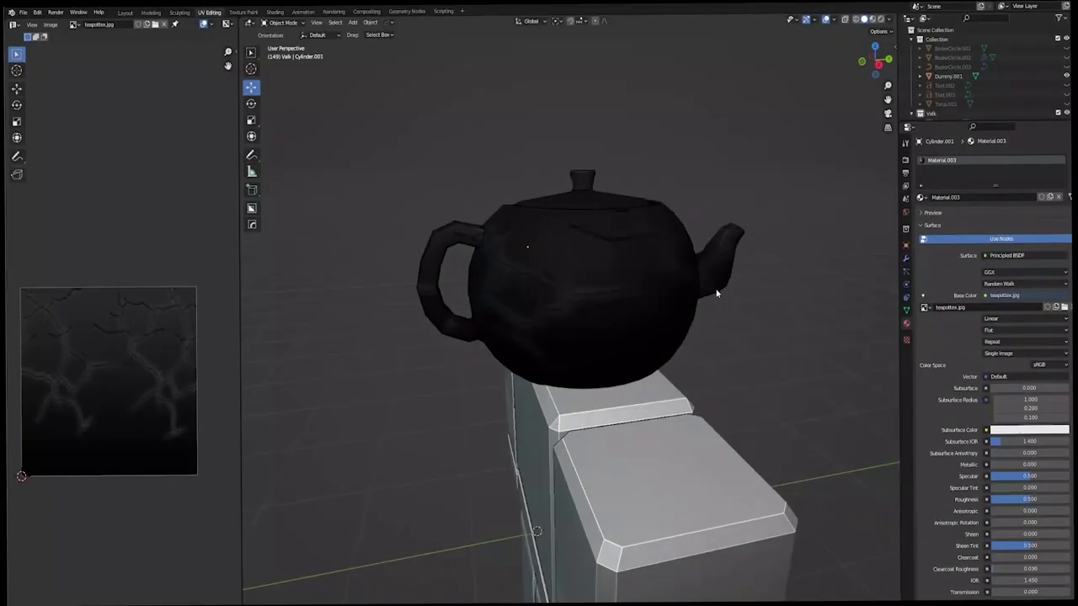